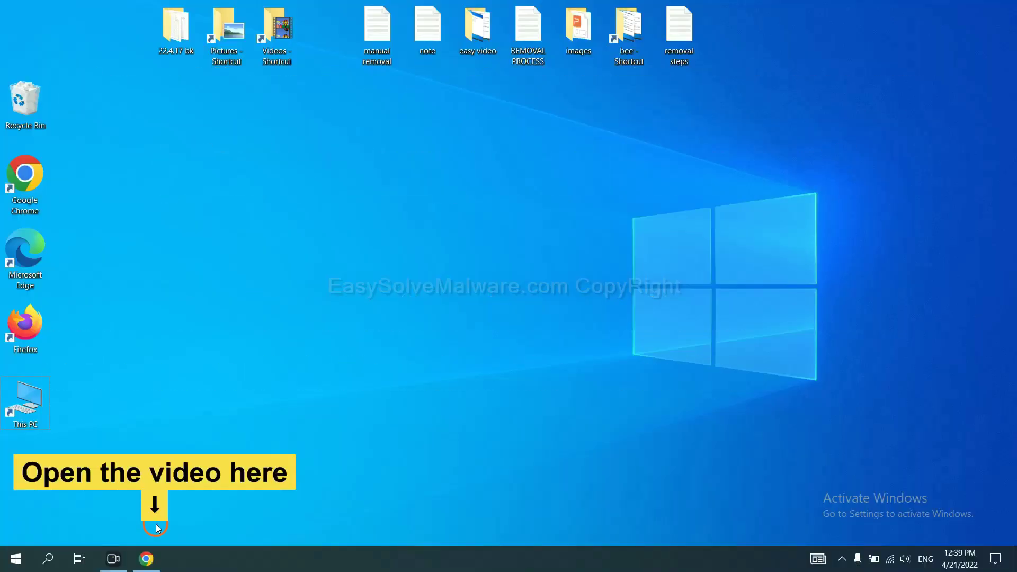
- Download the SpyHunter for Windows installer from the easysolvemalware guide tab and launch it
{"action": "left_click", "coordinate": [155, 557]}
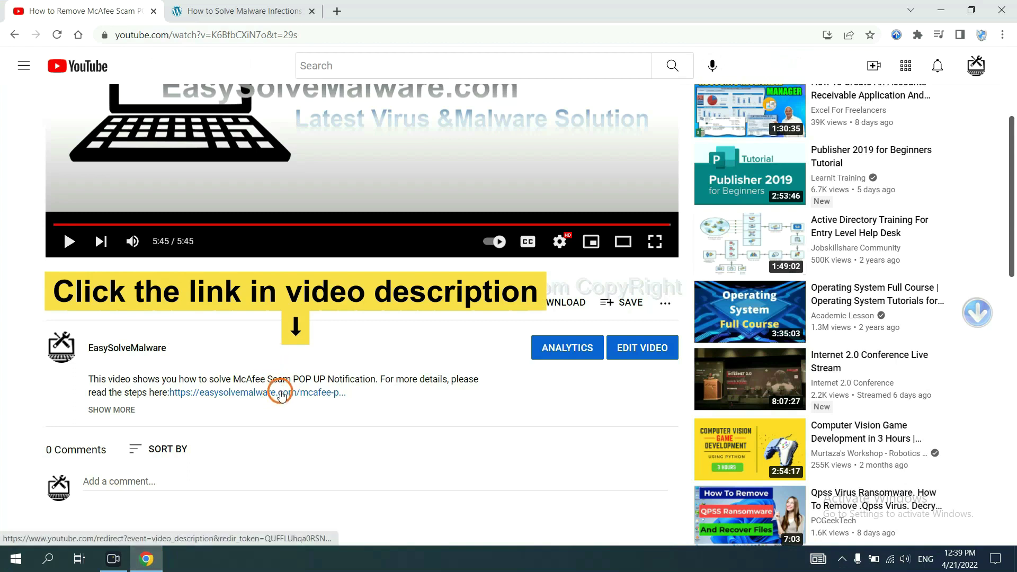
{"action": "left_click", "coordinate": [263, 10]}
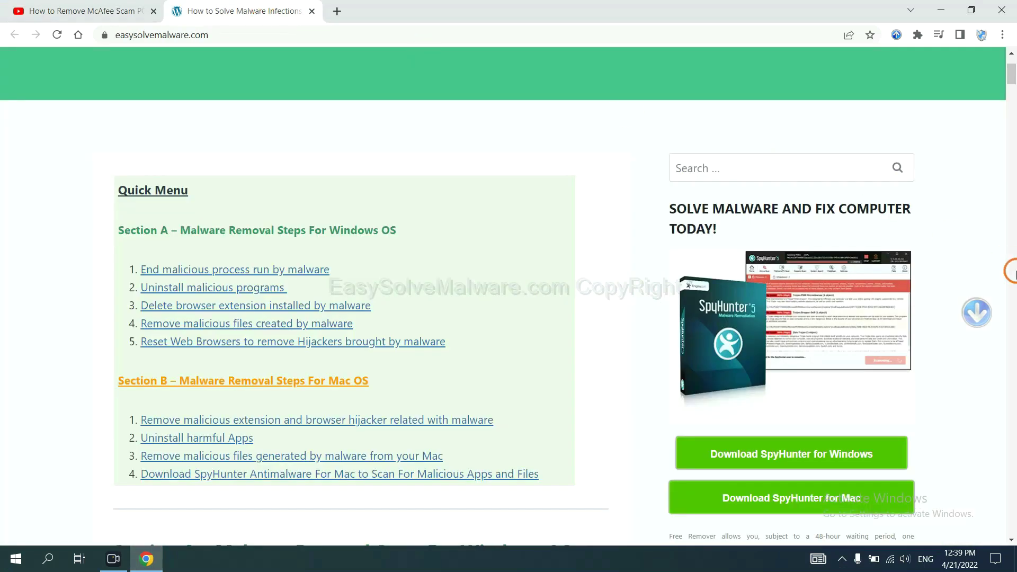
{"action": "scroll", "coordinate": [1014, 272], "scroll_direction": "down", "scroll_amount": 3}
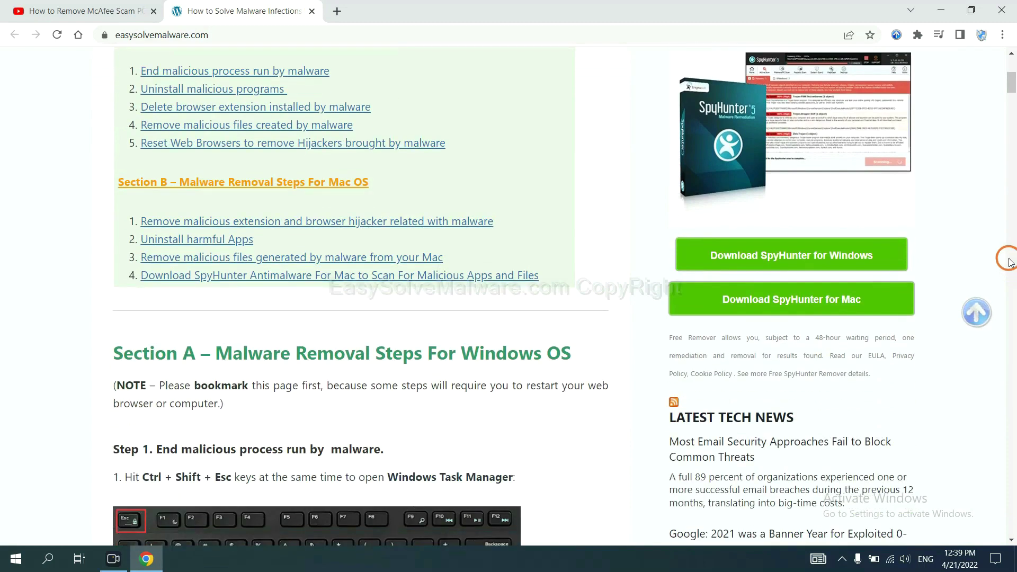
{"action": "left_click", "coordinate": [865, 253]}
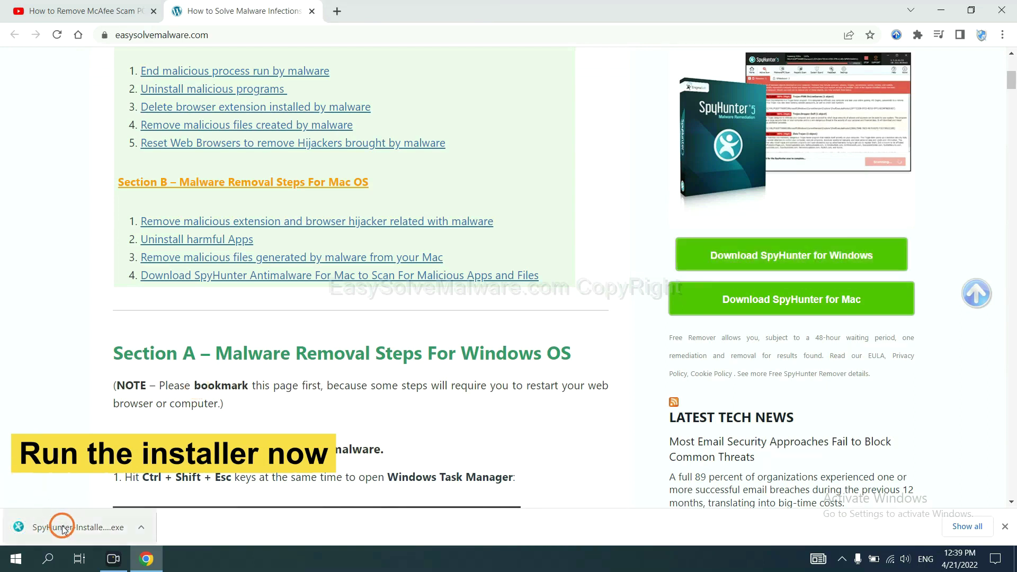
{"action": "left_click", "coordinate": [63, 529]}
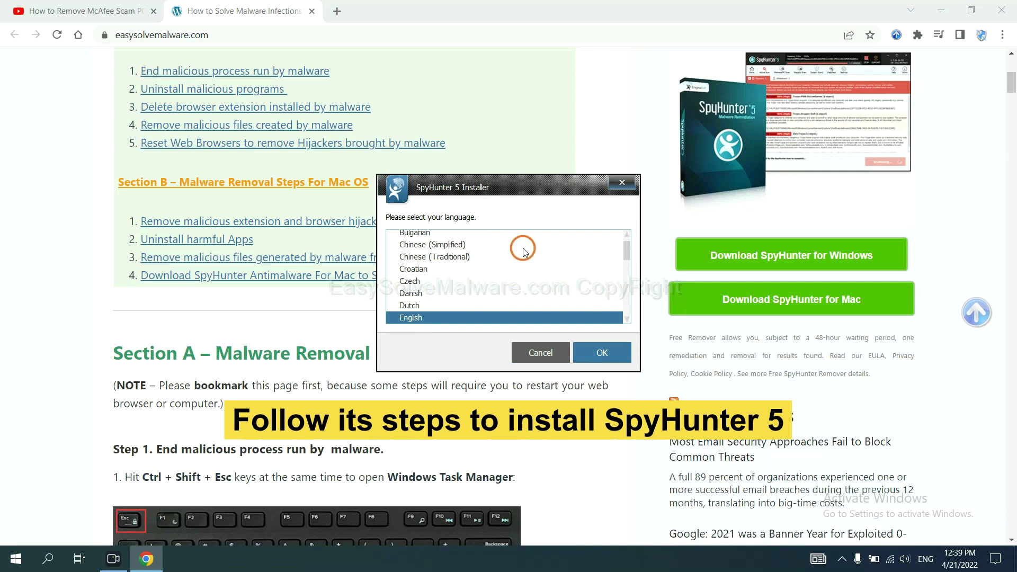
- Install SpyHunter 5 with English as the language, accepting the EULA
{"action": "left_click", "coordinate": [587, 350]}
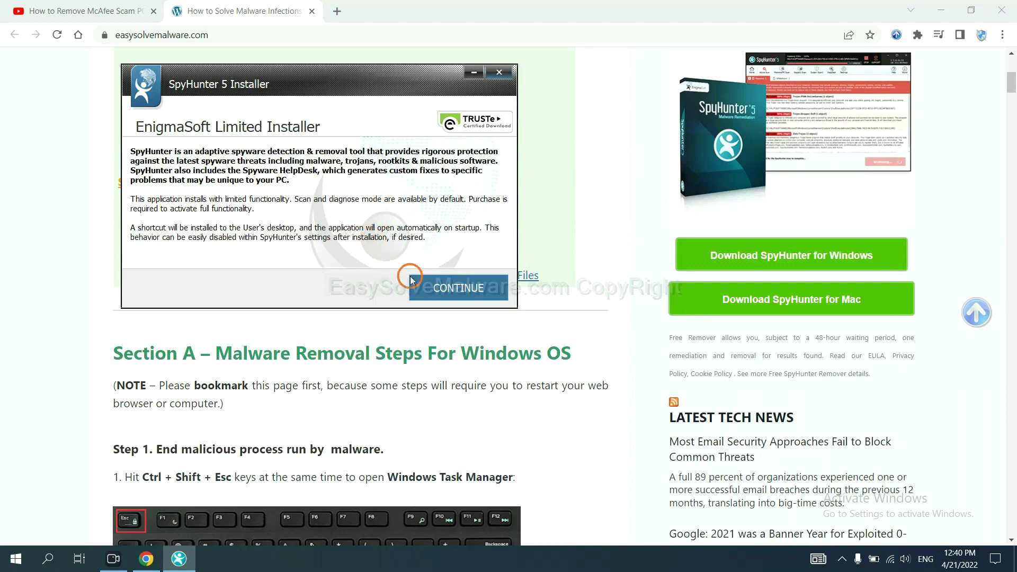
{"action": "left_click", "coordinate": [434, 291]}
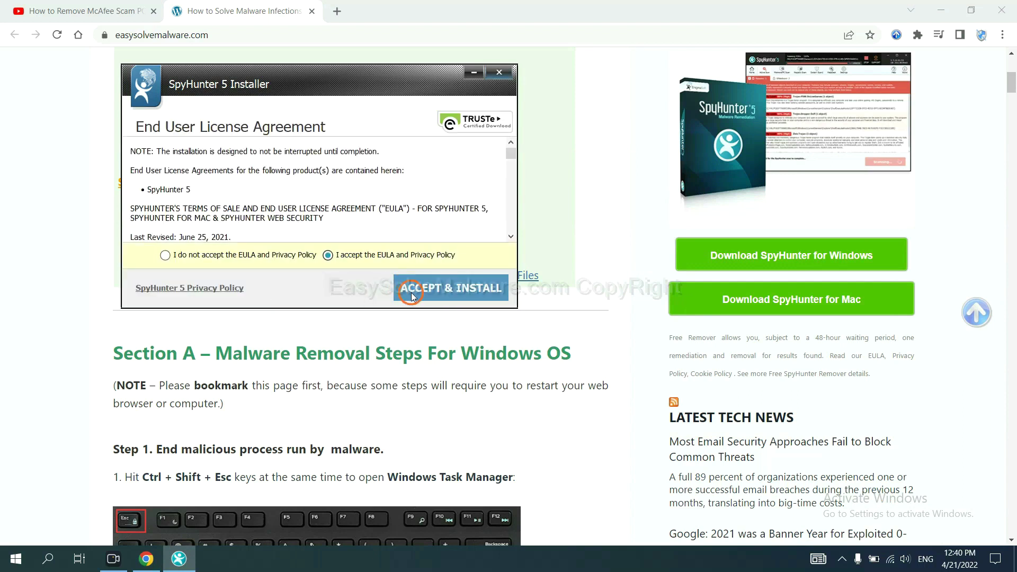
{"action": "left_click", "coordinate": [411, 296]}
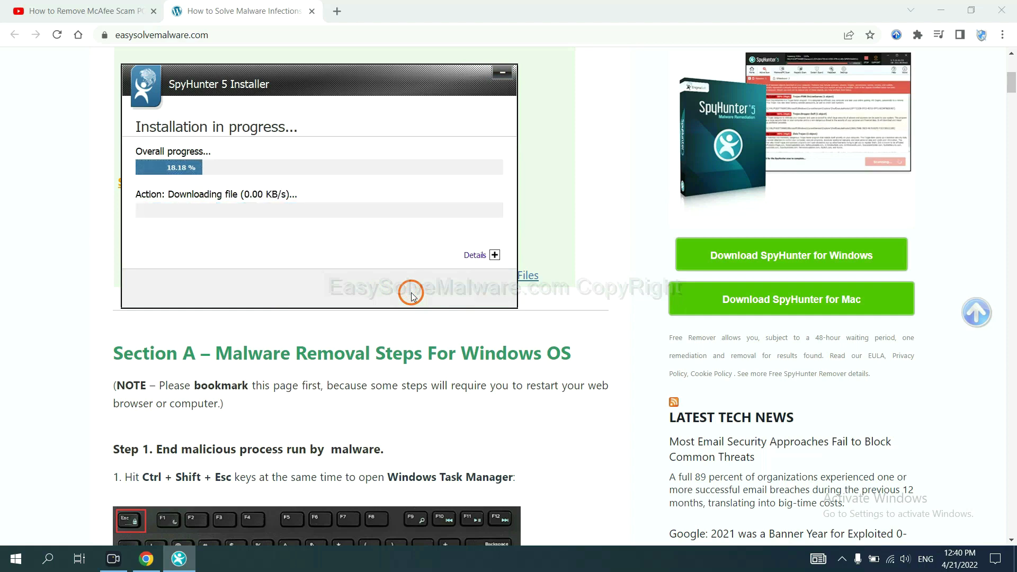
{"action": "left_click", "coordinate": [499, 358]}
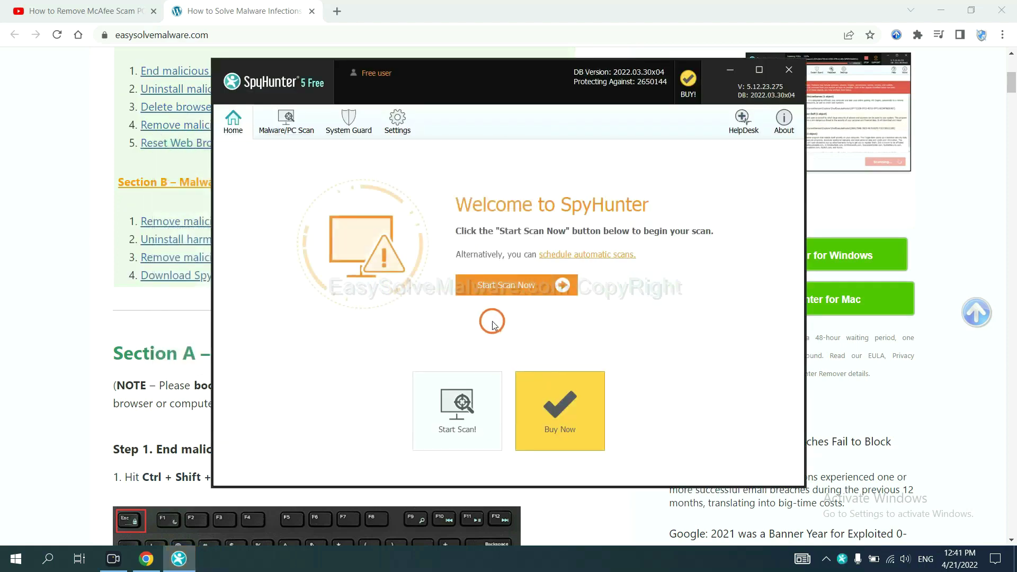
- Run a SpyHunter scan and continue past the remove360.bat unknown-object result
{"action": "left_click", "coordinate": [501, 288]}
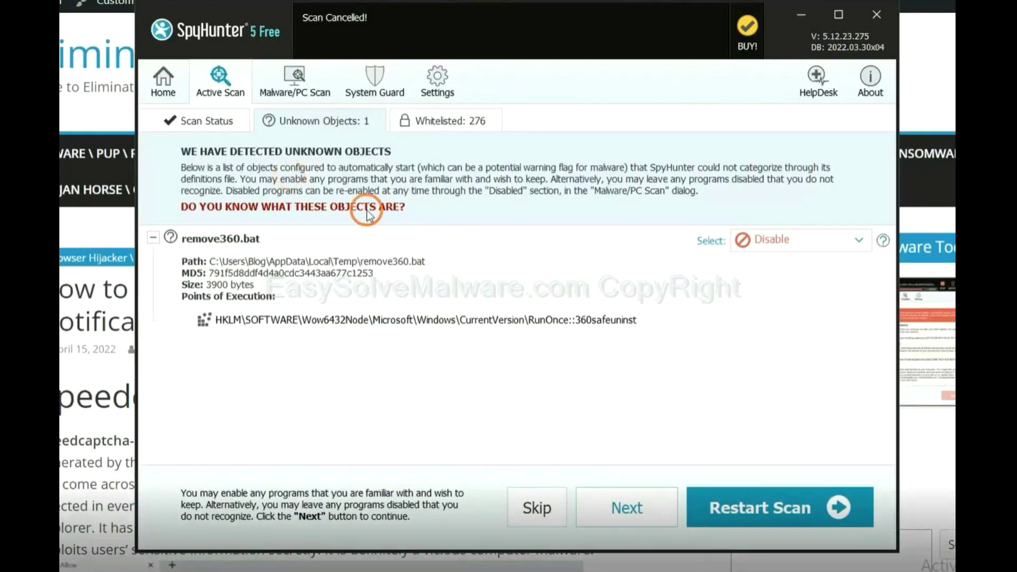
{"action": "left_click", "coordinate": [616, 506]}
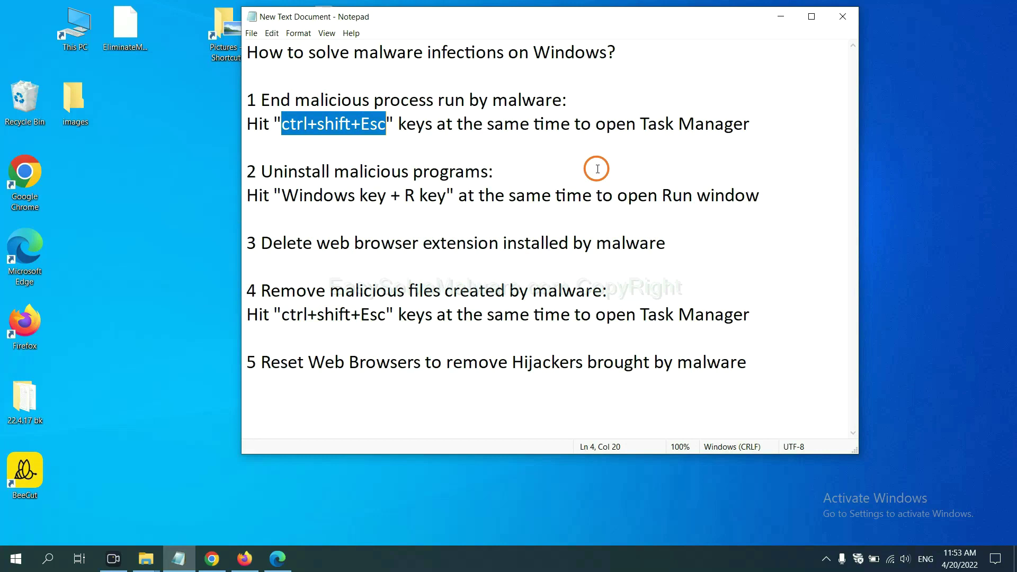
- Following note step 1, end the Usermode Font Driver Host process in Task Manager
{"action": "left_click", "coordinate": [363, 127]}
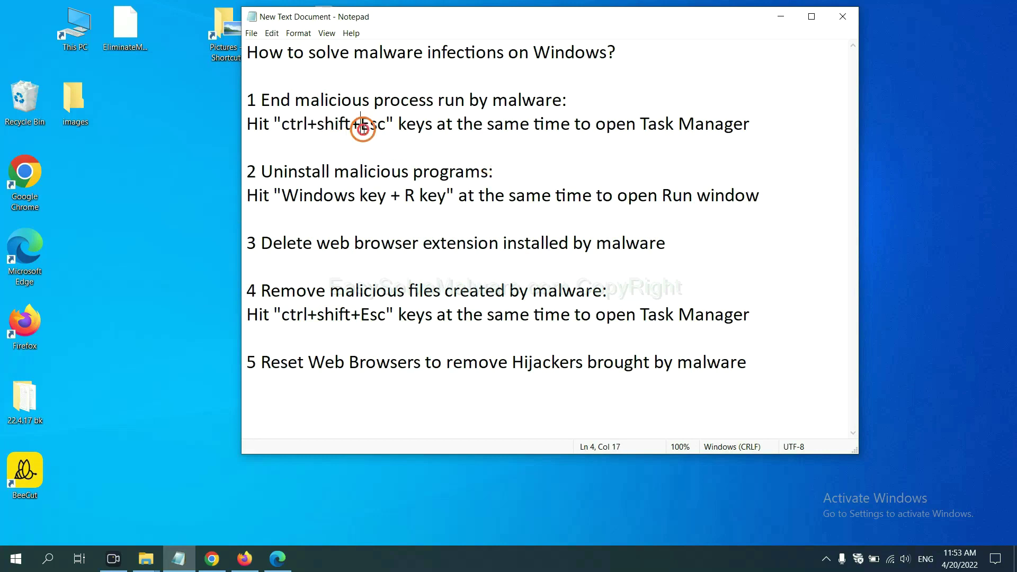
{"action": "left_click_drag", "start_coordinate": [383, 127], "coordinate": [283, 127]}
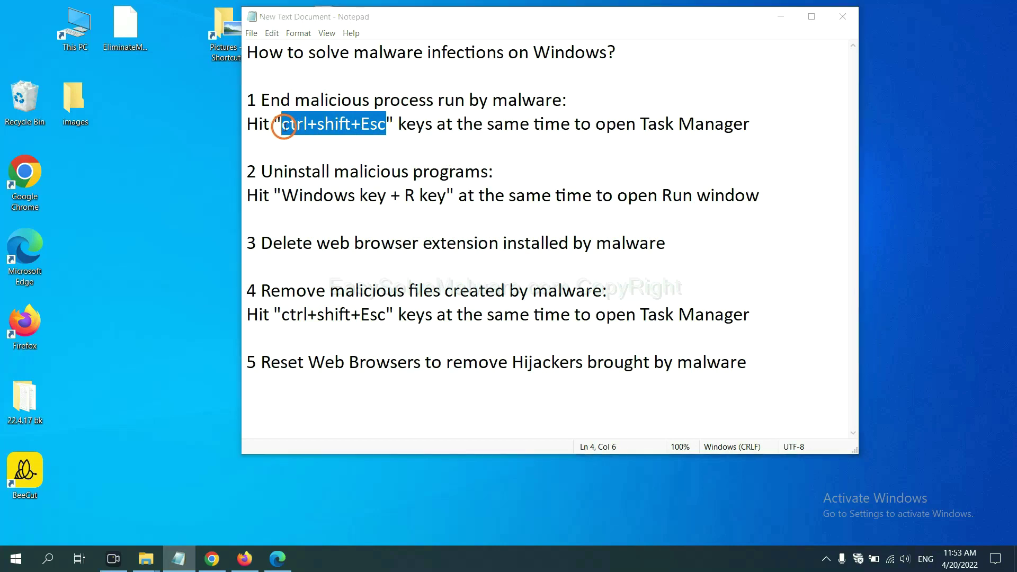
{"action": "key", "text": "ctrl+shift+Escape"}
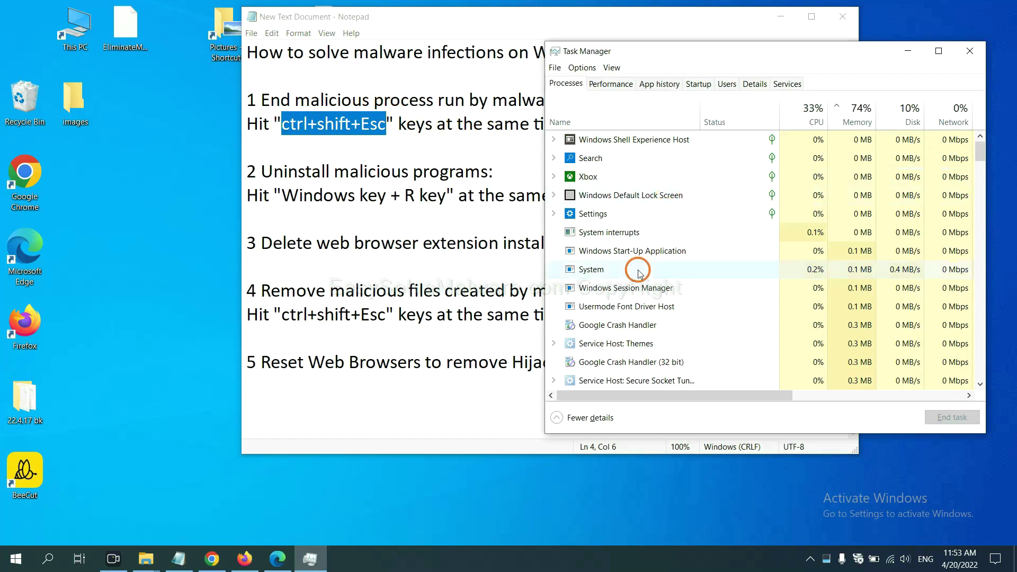
{"action": "left_click", "coordinate": [680, 268]}
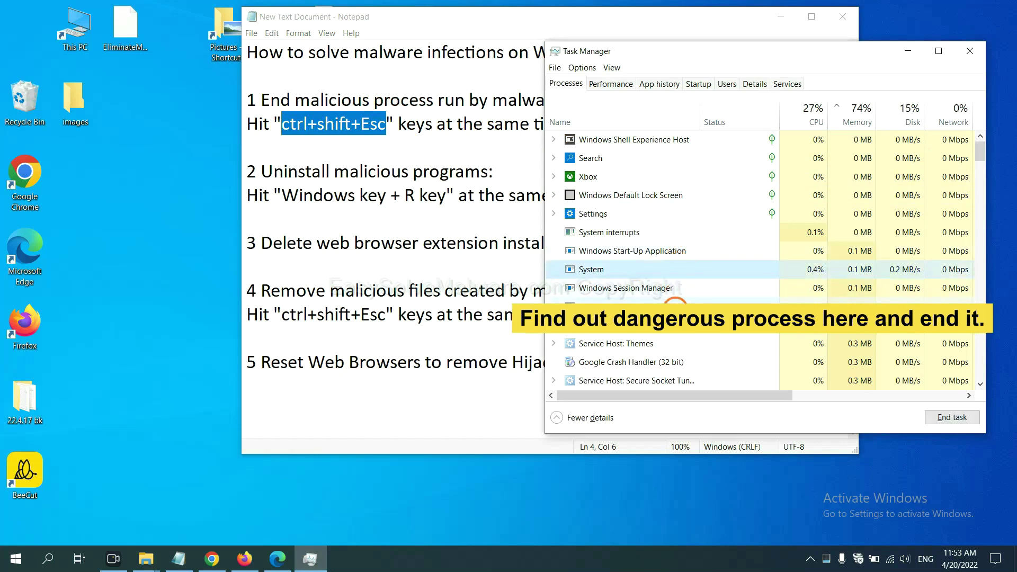
{"action": "left_click", "coordinate": [675, 306]}
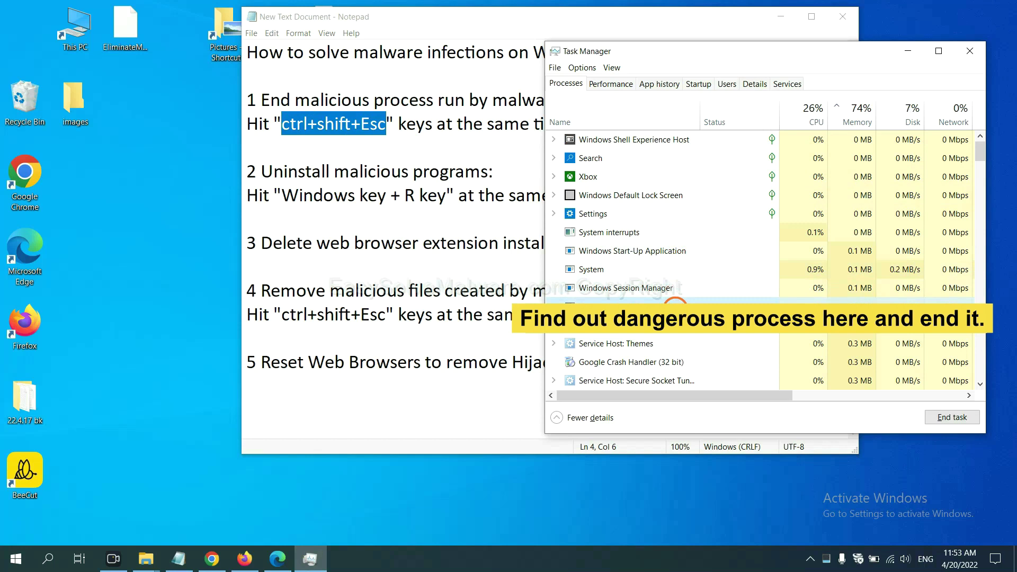
{"action": "left_click", "coordinate": [961, 419]}
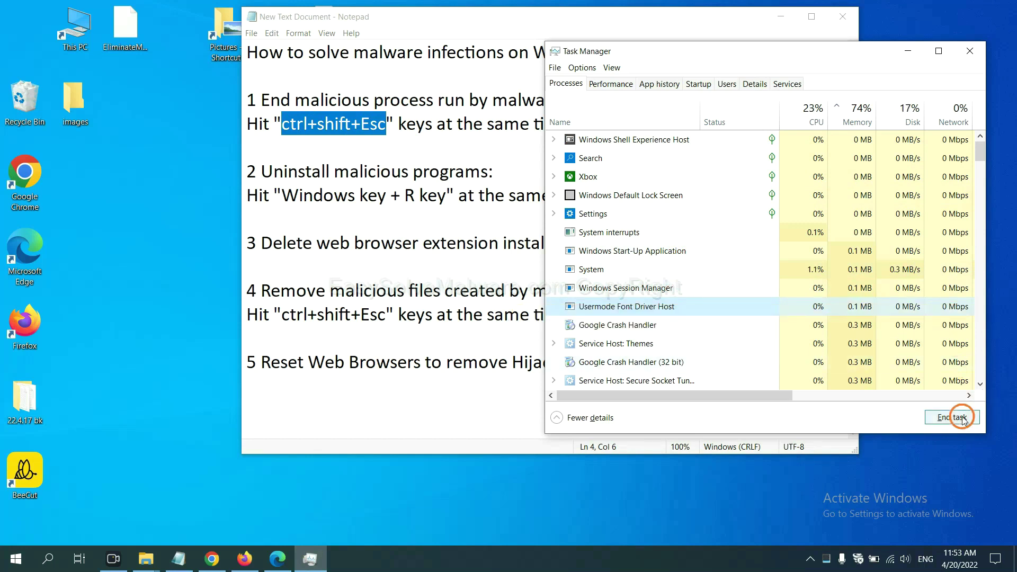
{"action": "left_click", "coordinate": [966, 52]}
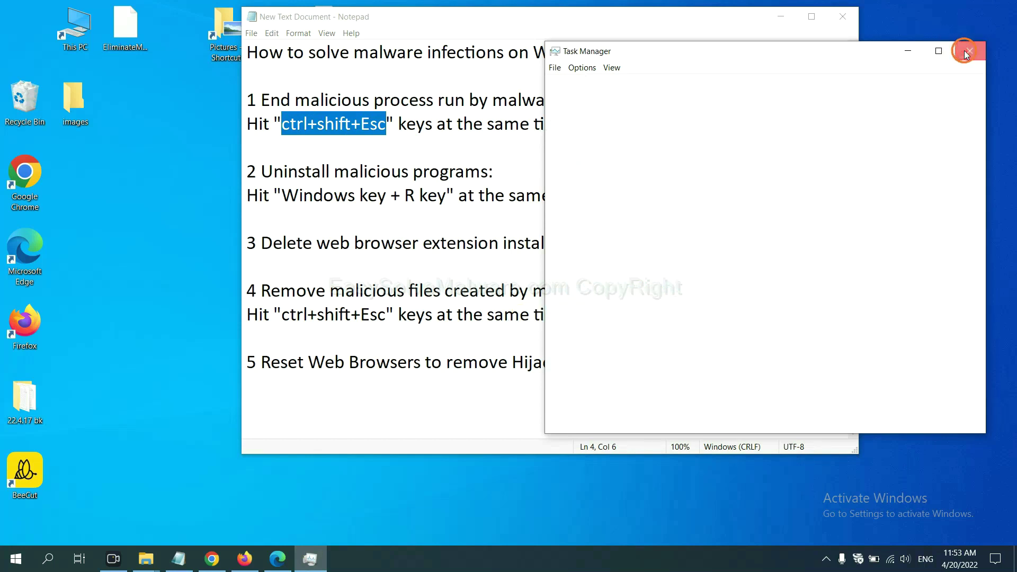
{"action": "left_click", "coordinate": [632, 219]}
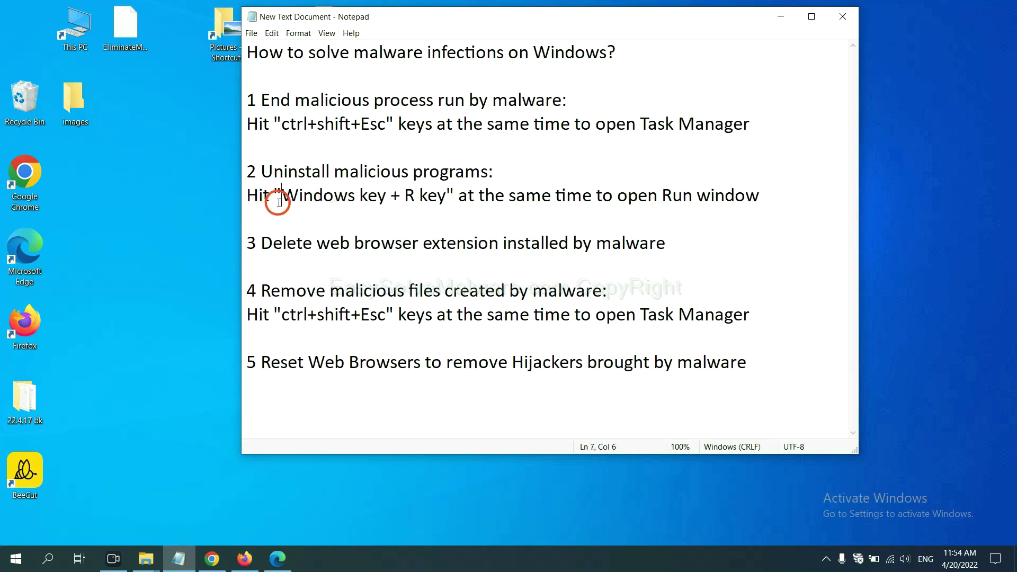
- Following note step 2, run 'control panel' from the Run box
{"action": "left_click_drag", "start_coordinate": [281, 198], "coordinate": [443, 206]}
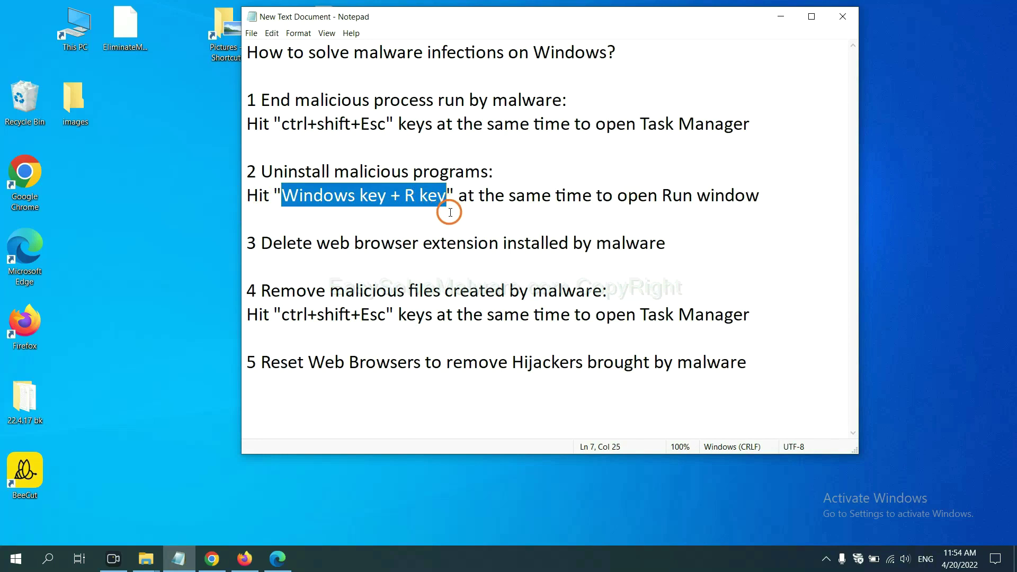
{"action": "key", "text": "super+r"}
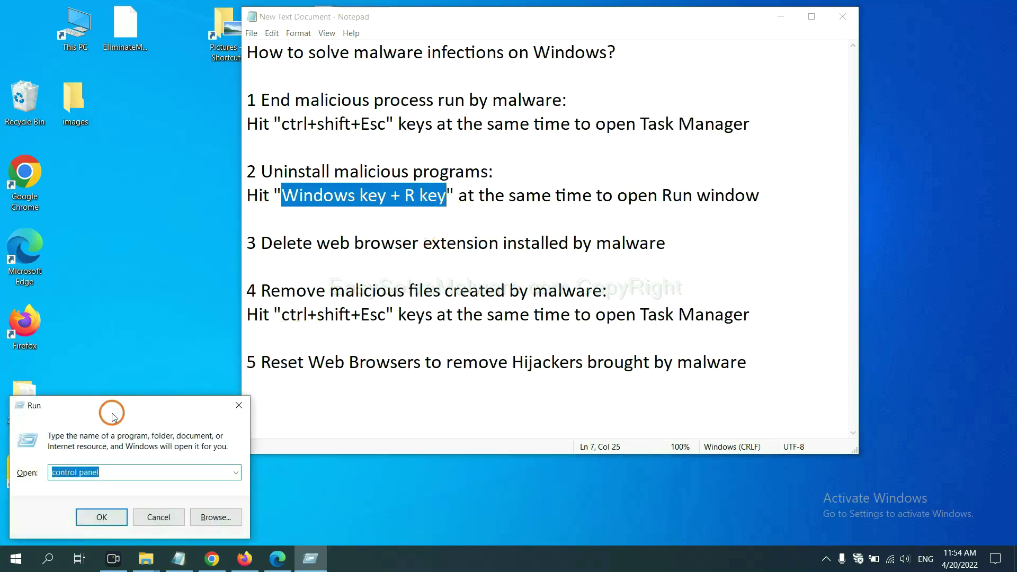
{"action": "left_click_drag", "start_coordinate": [113, 416], "coordinate": [778, 179]}
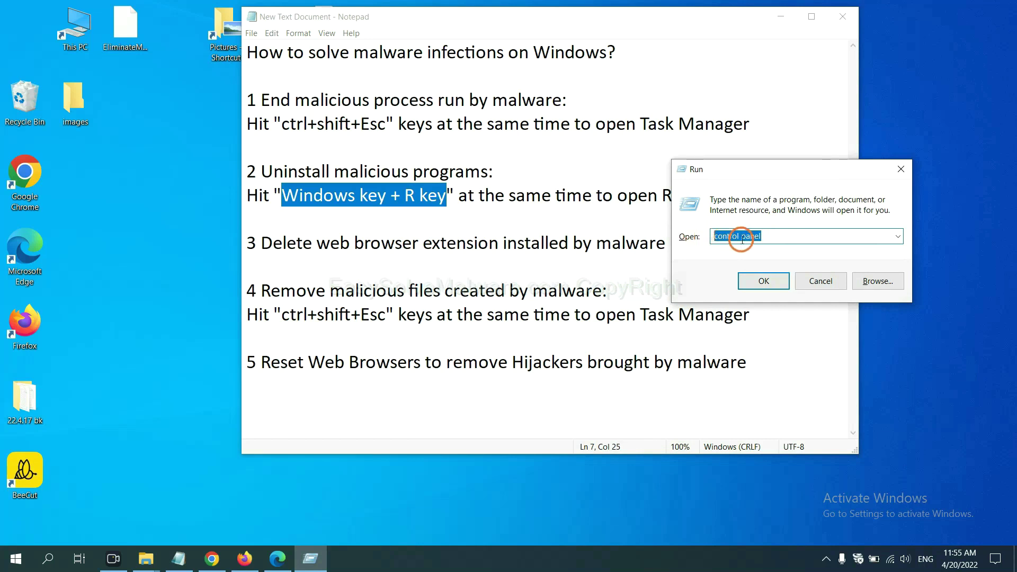
{"action": "left_click", "coordinate": [762, 281]}
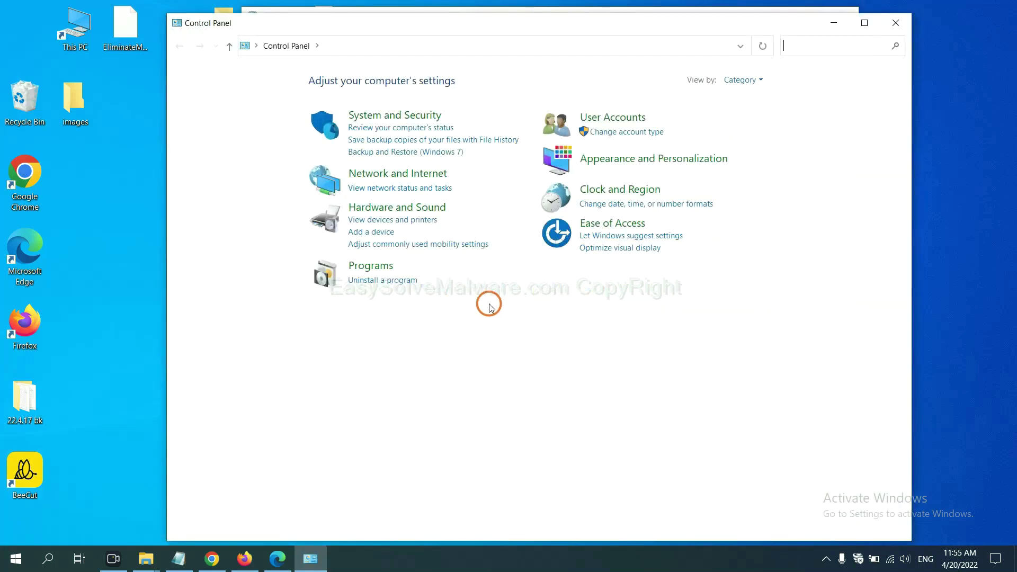
- Select Xiph.Org Open Codecs in the installed programs list, then close the list
{"action": "left_click", "coordinate": [401, 282]}
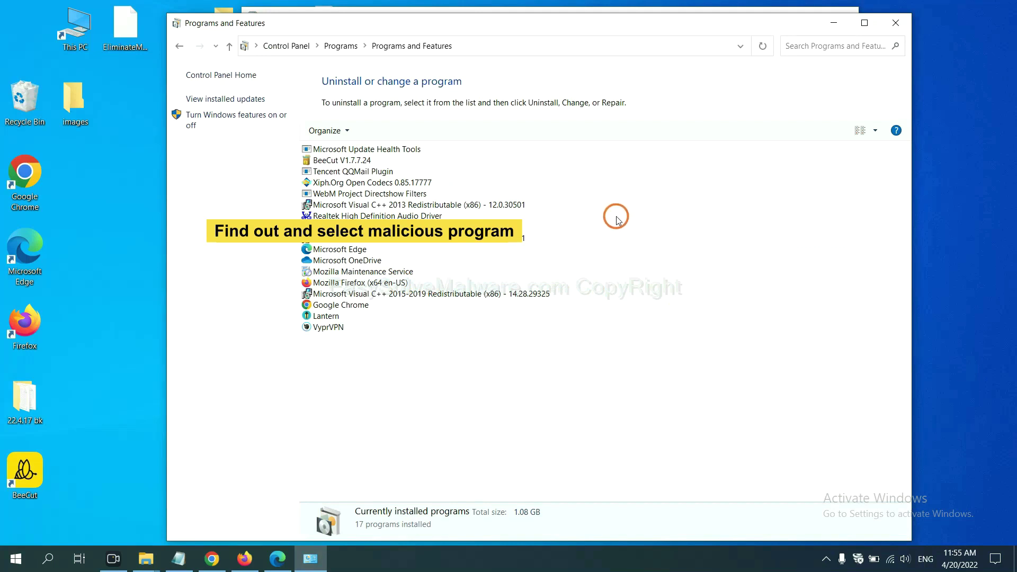
{"action": "left_click", "coordinate": [399, 183]}
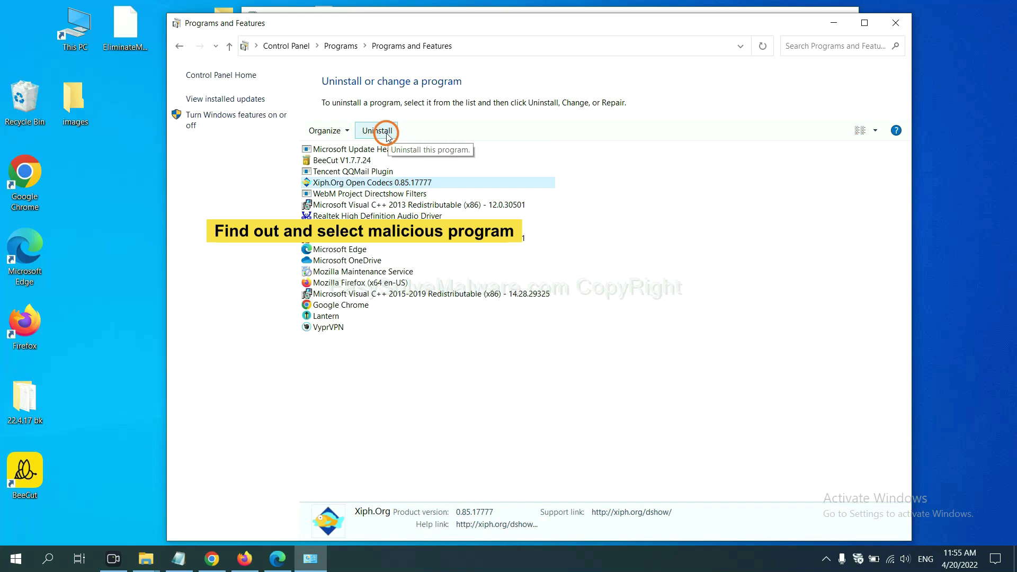
{"action": "left_click", "coordinate": [896, 22]}
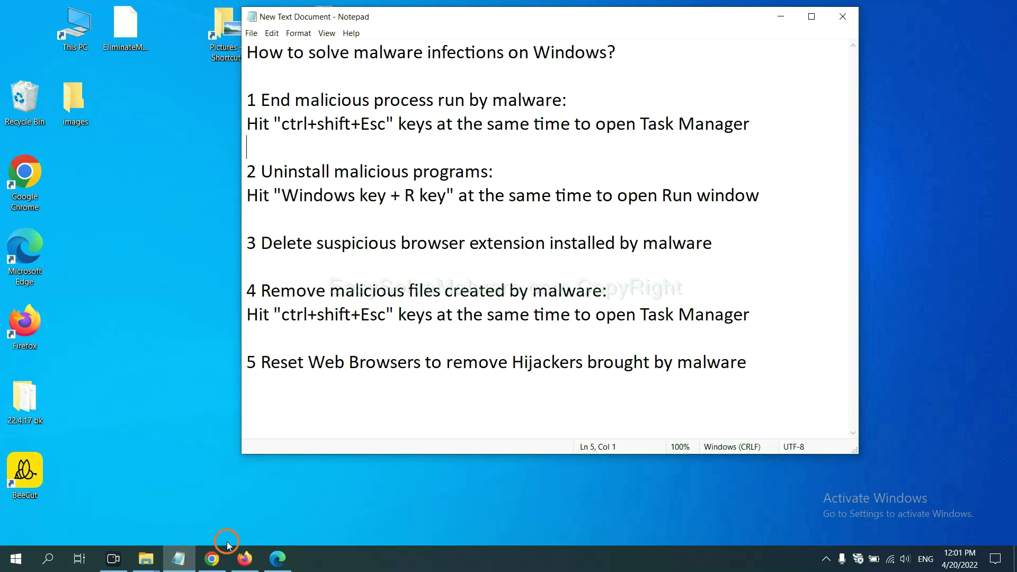
- Open Chrome's Extensions page, which lists Scroll To Top
{"action": "left_click", "coordinate": [216, 557]}
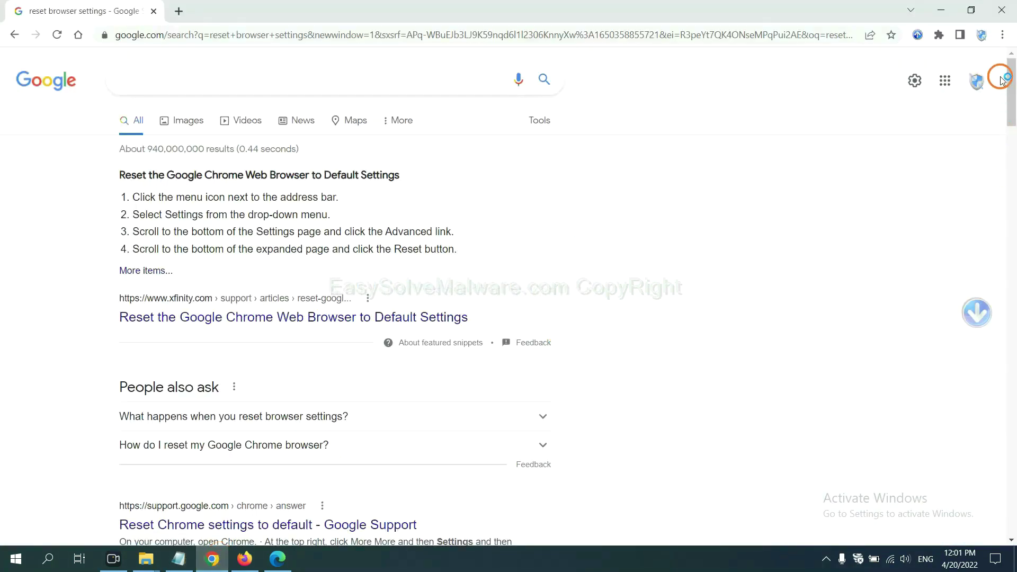
{"action": "left_click", "coordinate": [1002, 35]}
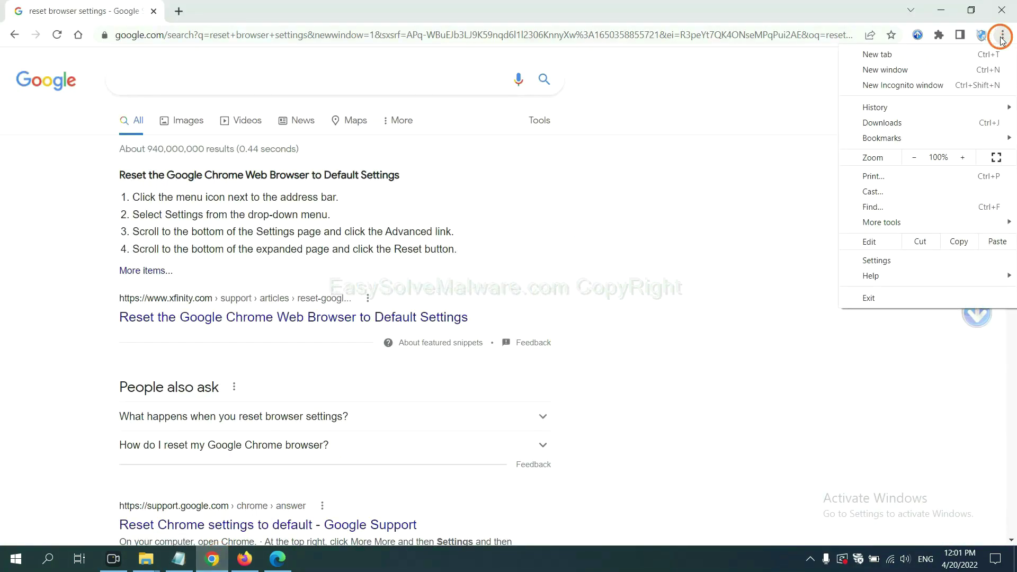
{"action": "mouse_move", "coordinate": [882, 223]}
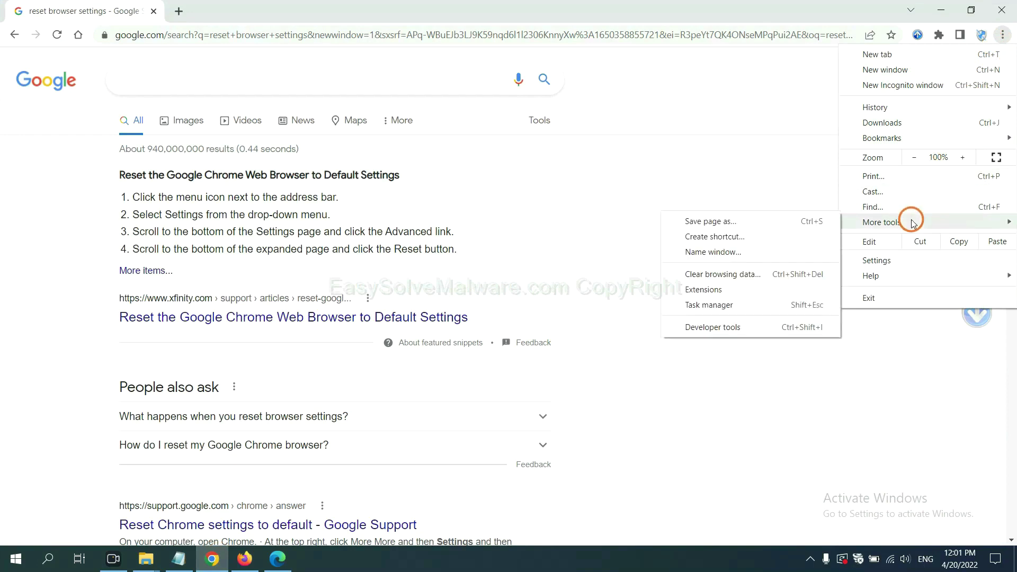
{"action": "left_click", "coordinate": [749, 289]}
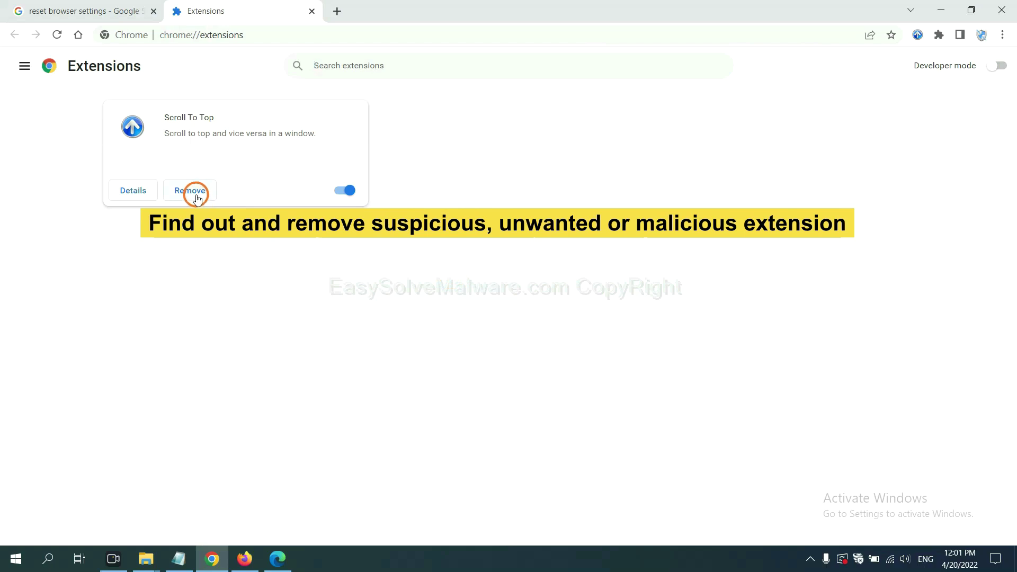
- Open Firefox's Add-ons and themes page and show GIPHY for Firefox's removal options
{"action": "left_click", "coordinate": [243, 559]}
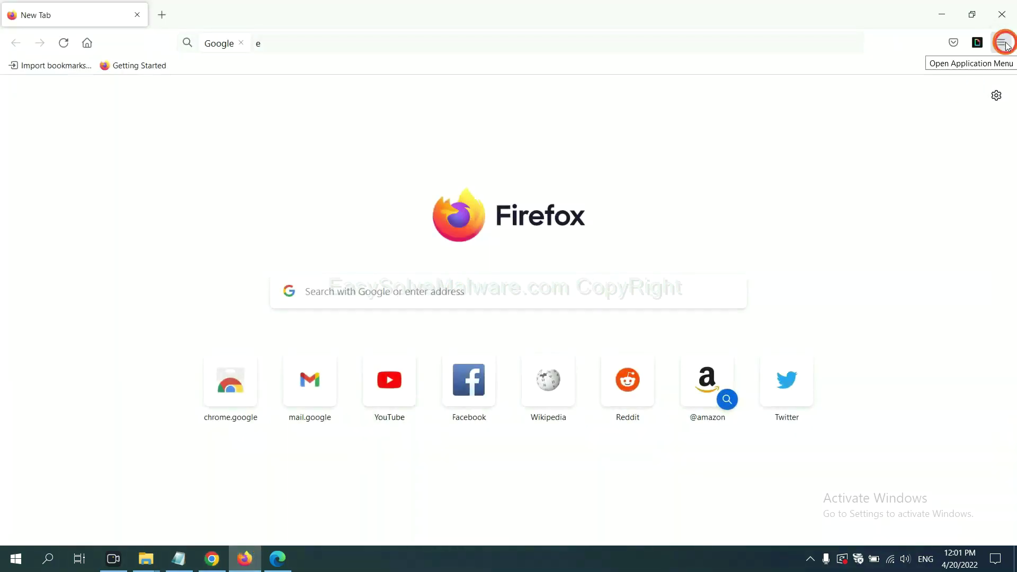
{"action": "left_click", "coordinate": [1003, 43]}
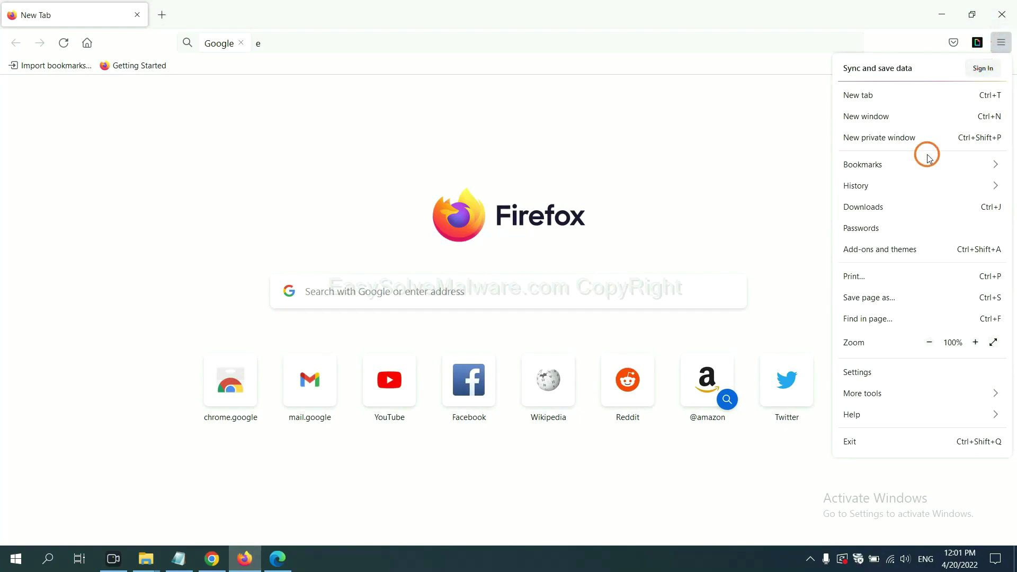
{"action": "left_click", "coordinate": [889, 256]}
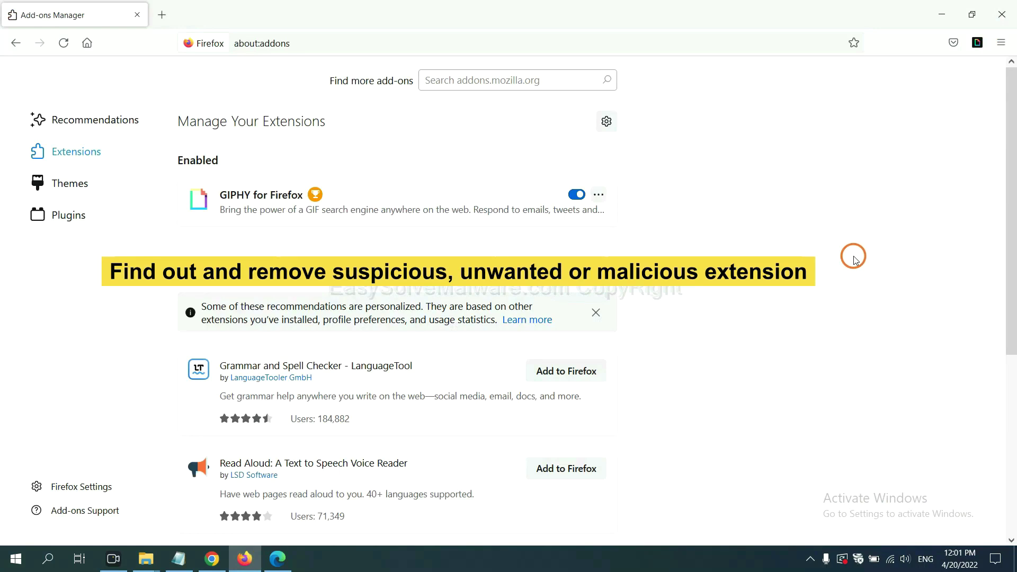
{"action": "left_click", "coordinate": [599, 195]}
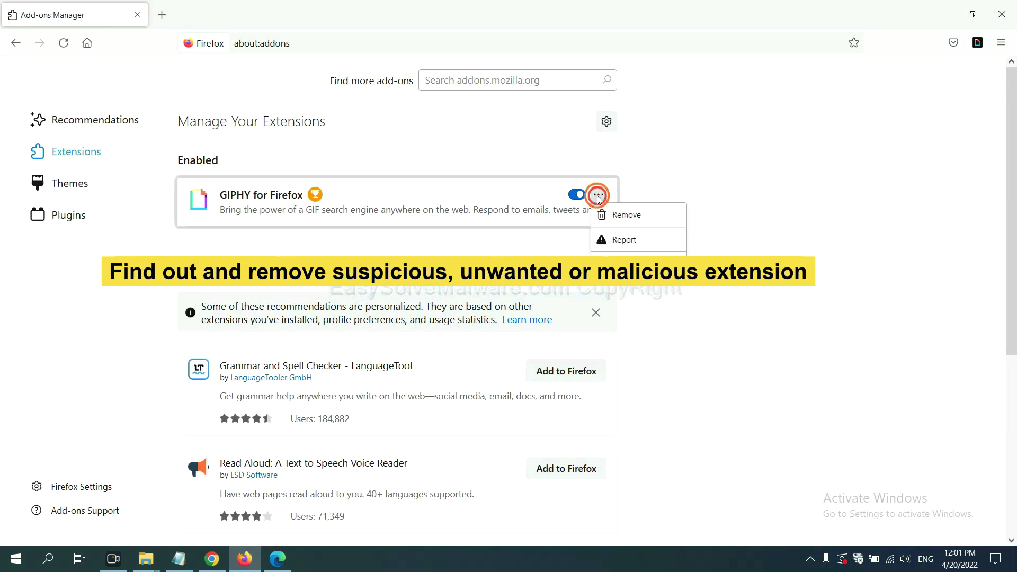
{"action": "left_click", "coordinate": [278, 560]}
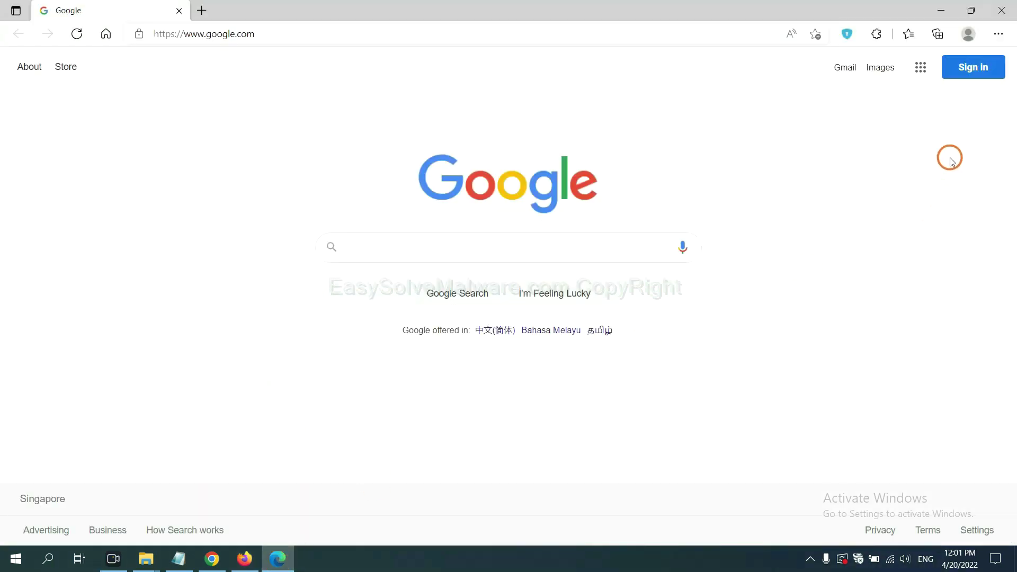
- Remove the ArcVpn Free Fast VPN Proxy extension from Edge's extension manager
{"action": "left_click", "coordinate": [997, 35]}
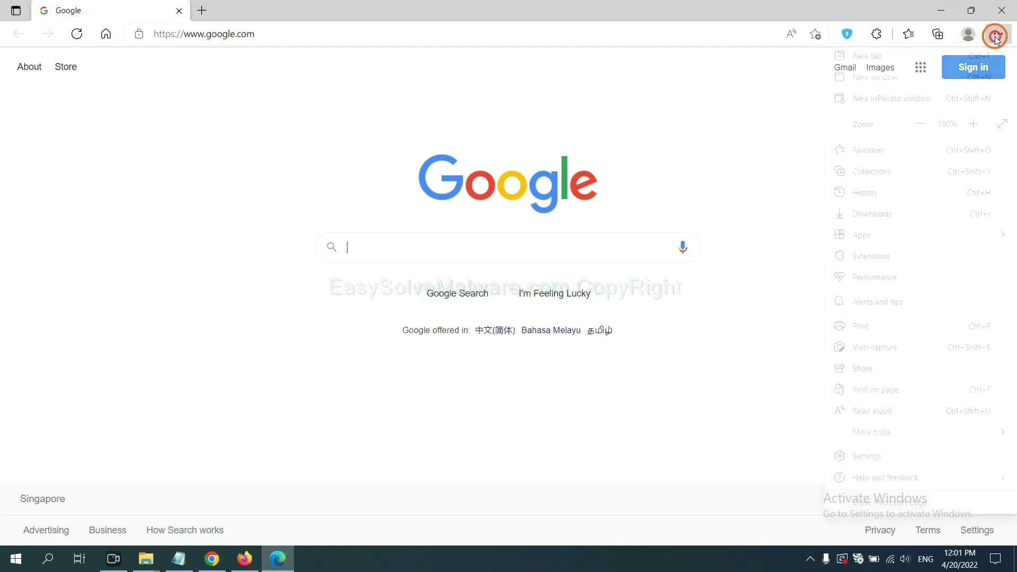
{"action": "right_click", "coordinate": [877, 260]}
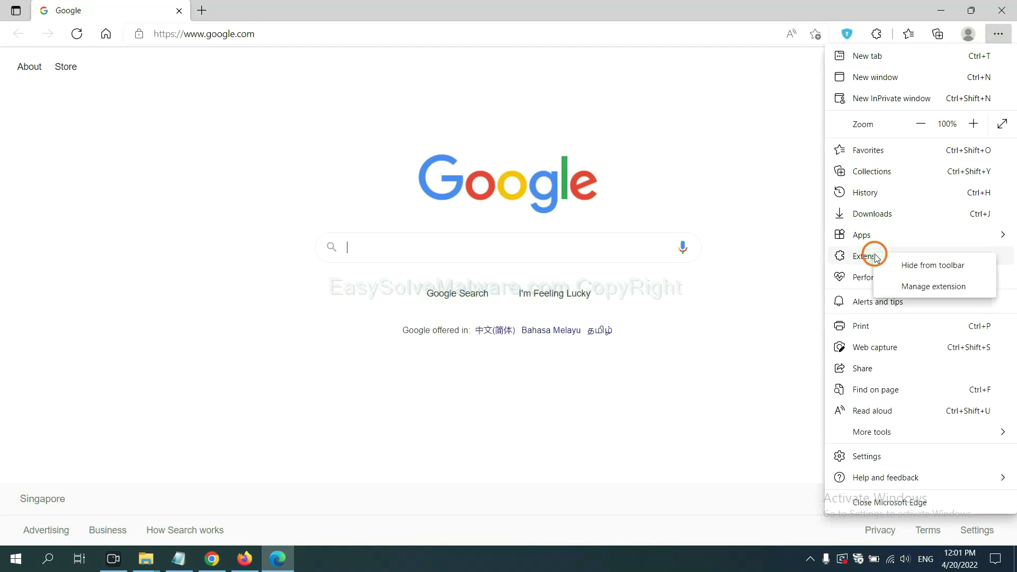
{"action": "left_click", "coordinate": [912, 288]}
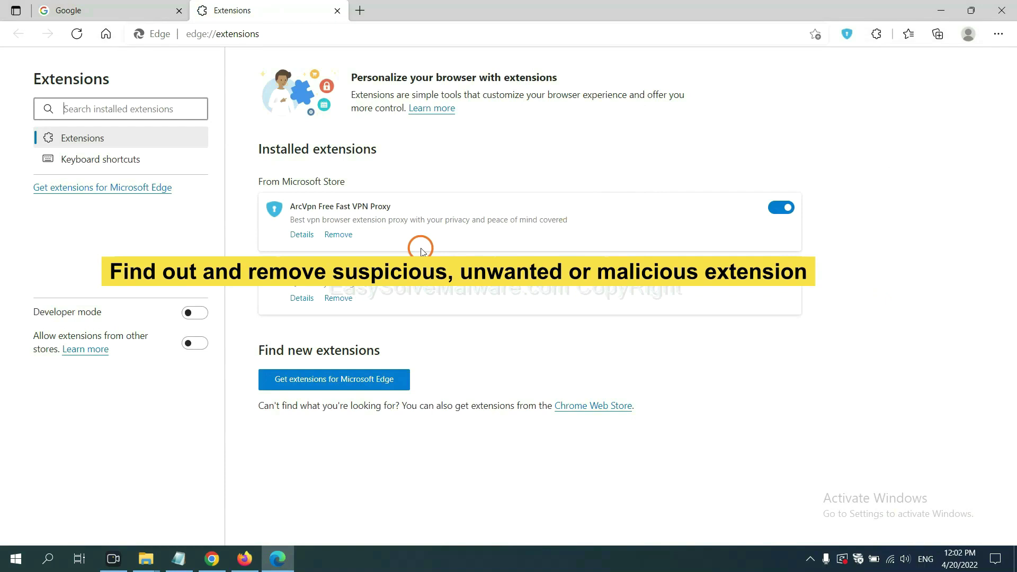
{"action": "left_click", "coordinate": [349, 238]}
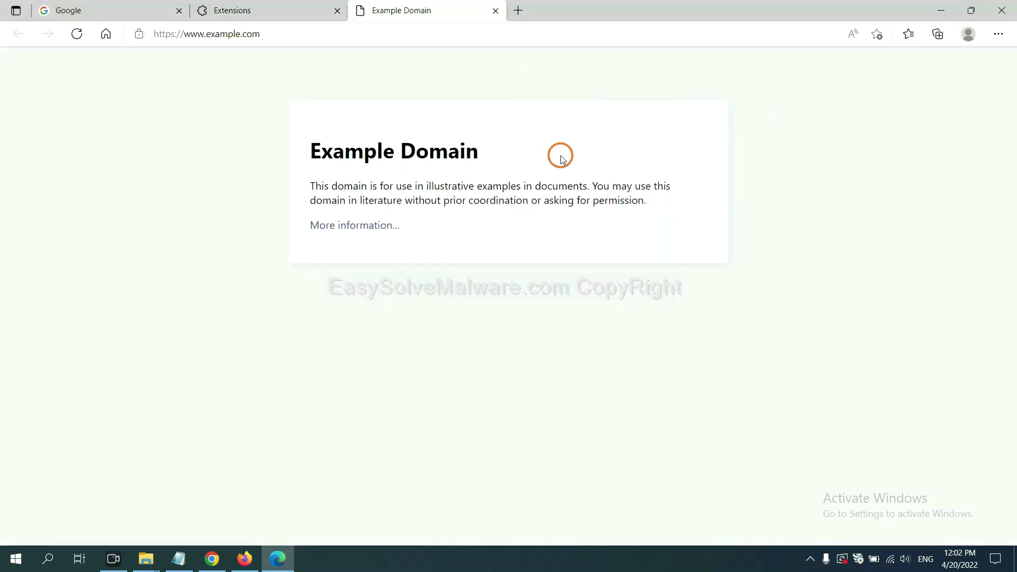
{"action": "left_click", "coordinate": [1013, 567]}
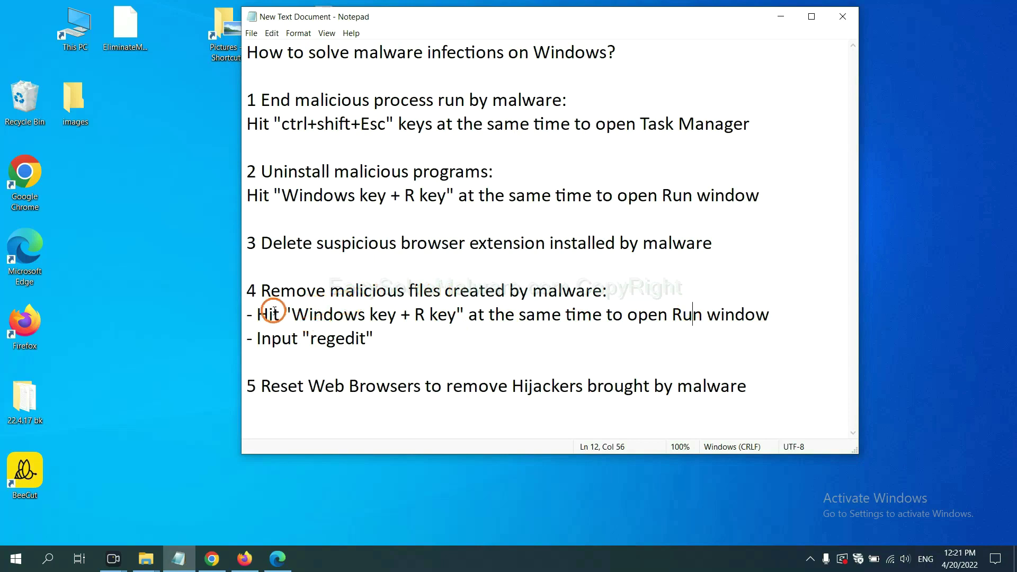
- Following note step 4, launch regedit from the Run box
{"action": "left_click_drag", "start_coordinate": [258, 314], "coordinate": [578, 329]}
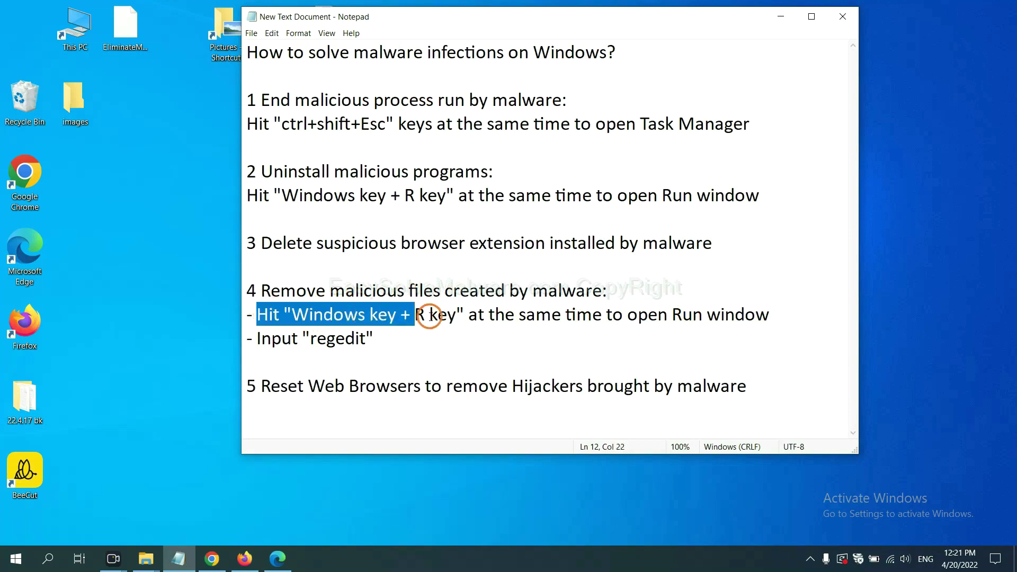
{"action": "left_click", "coordinate": [592, 322]}
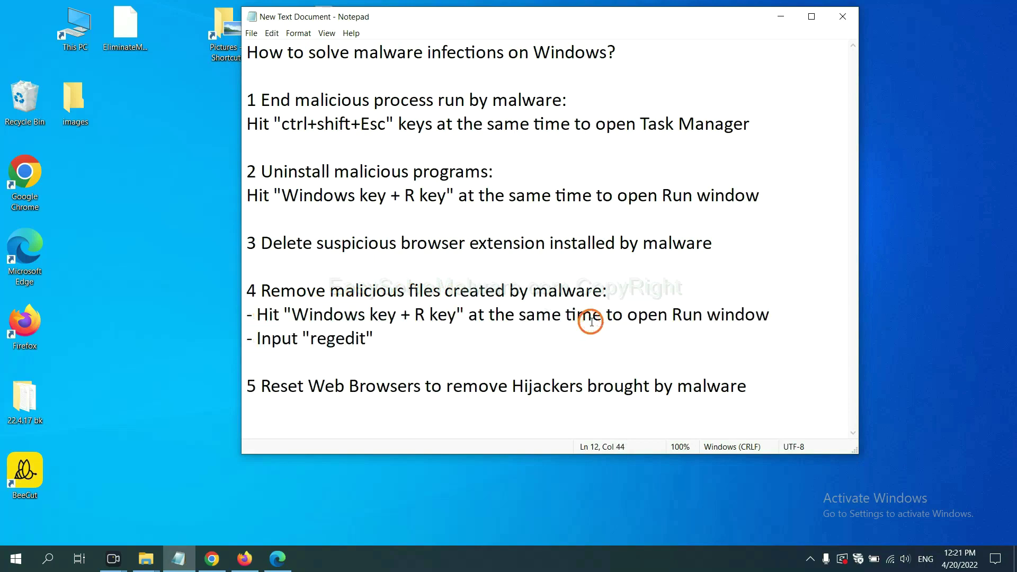
{"action": "key", "text": "super+r"}
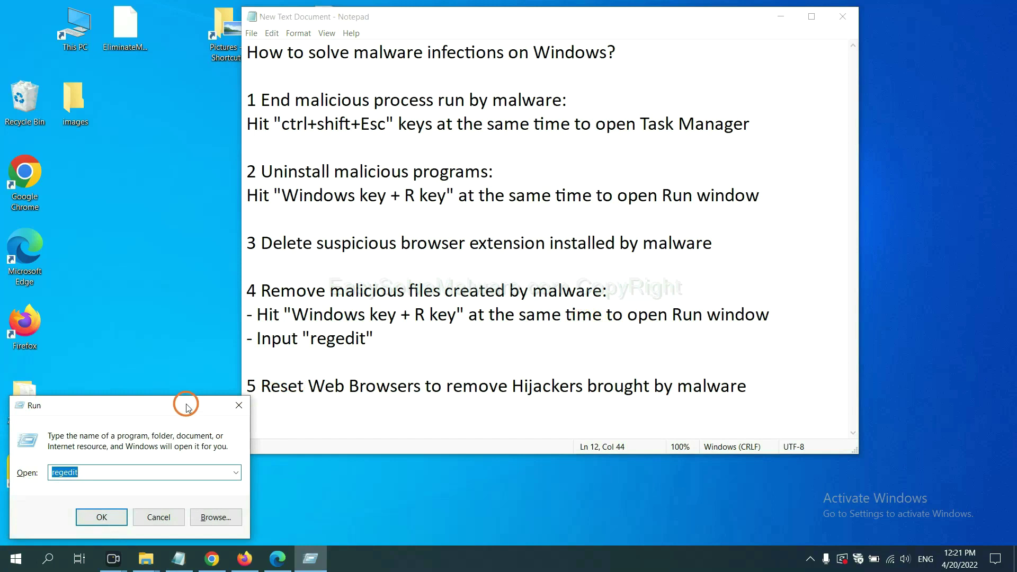
{"action": "mouse_move", "coordinate": [185, 404]}
{"action": "left_mouse_down"}
{"action": "mouse_move", "coordinate": [791, 226]}
{"action": "mouse_move", "coordinate": [813, 208]}
{"action": "left_mouse_up"}
{"action": "left_click", "coordinate": [718, 279]}
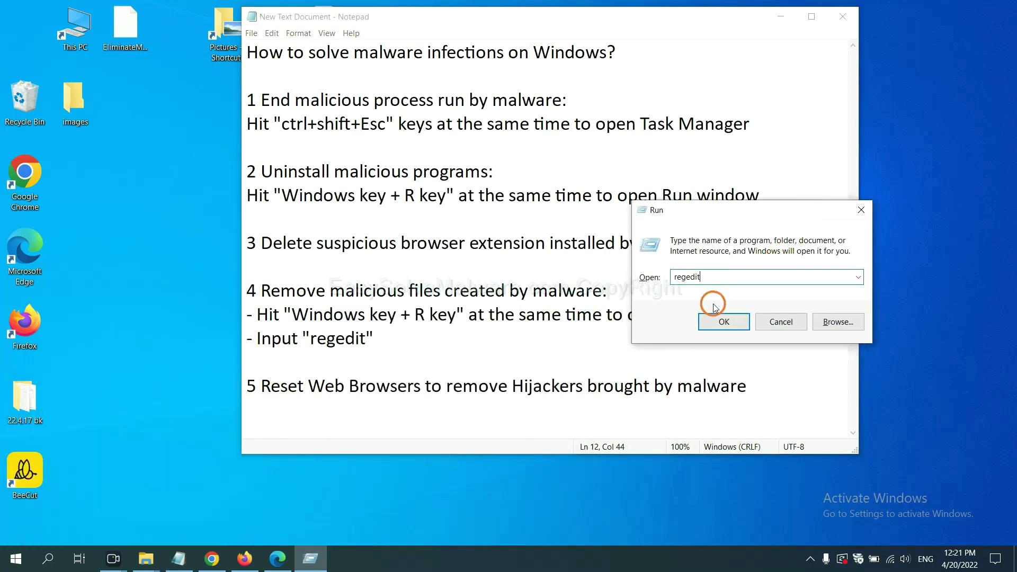
{"action": "left_click", "coordinate": [724, 322]}
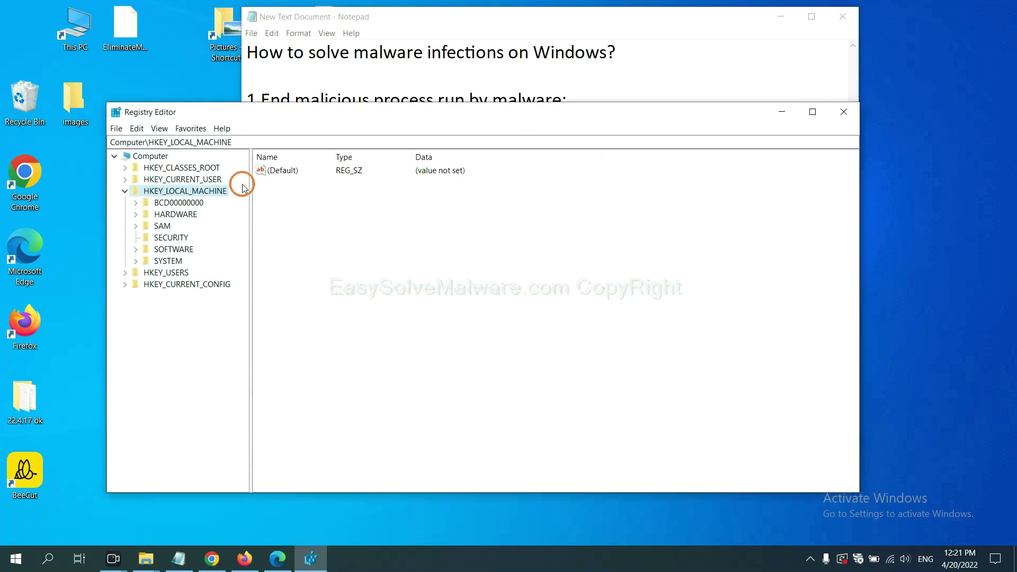
- Search the whole registry for the malware's name with Edit > Find
{"action": "left_click", "coordinate": [142, 129]}
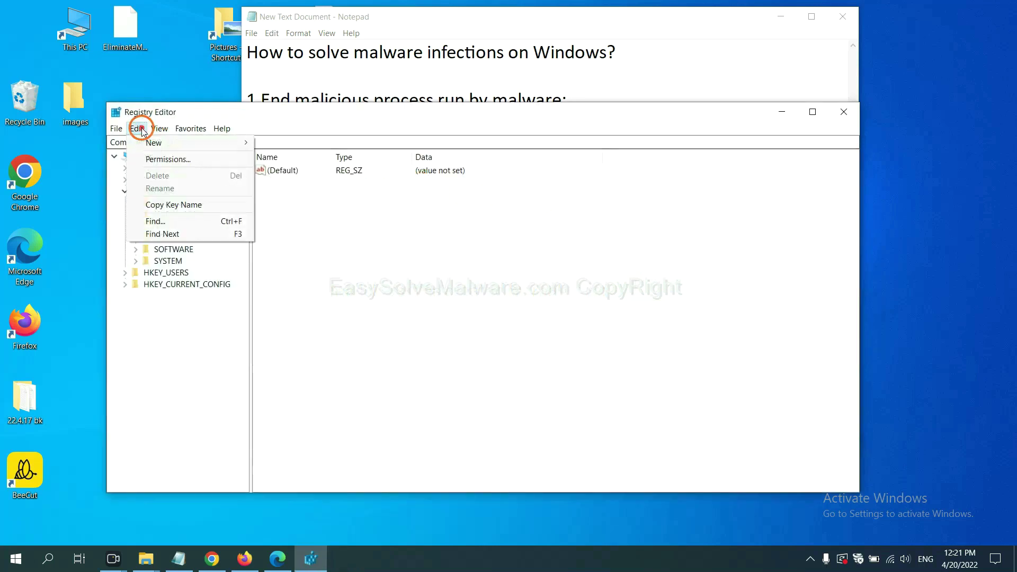
{"action": "left_click", "coordinate": [179, 222]}
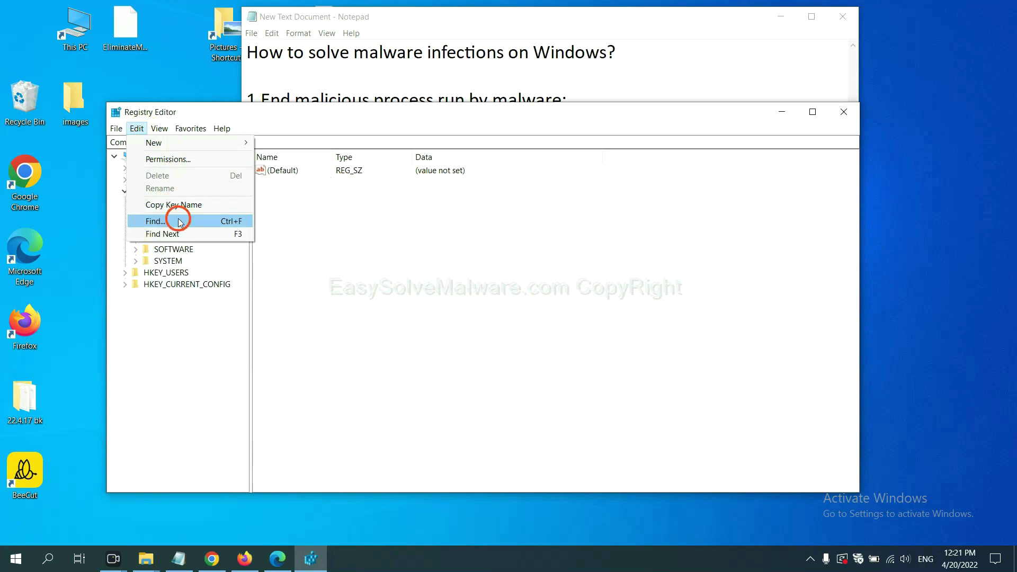
{"action": "left_click_drag", "start_coordinate": [290, 167], "coordinate": [389, 191]}
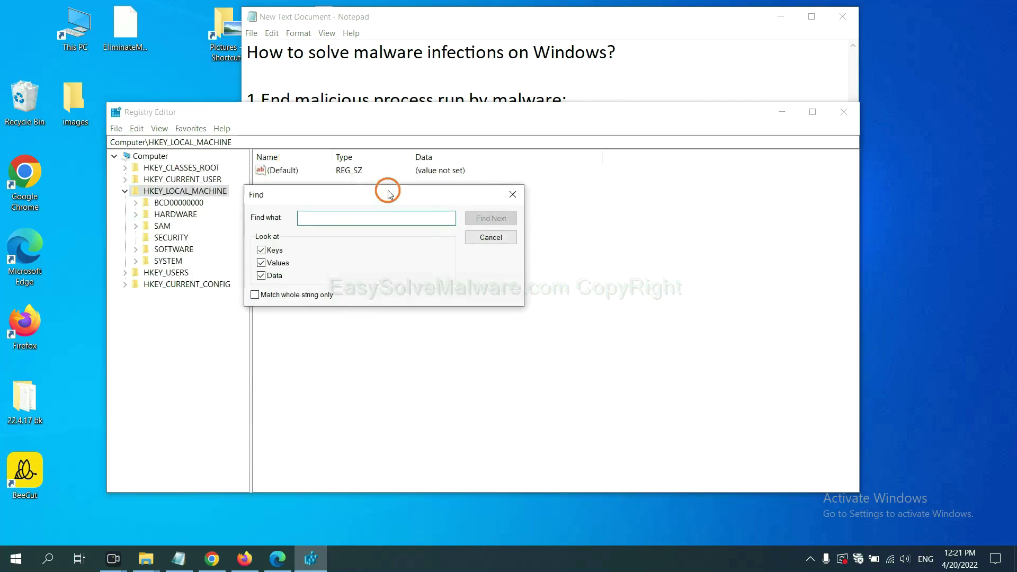
{"action": "left_click", "coordinate": [367, 222]}
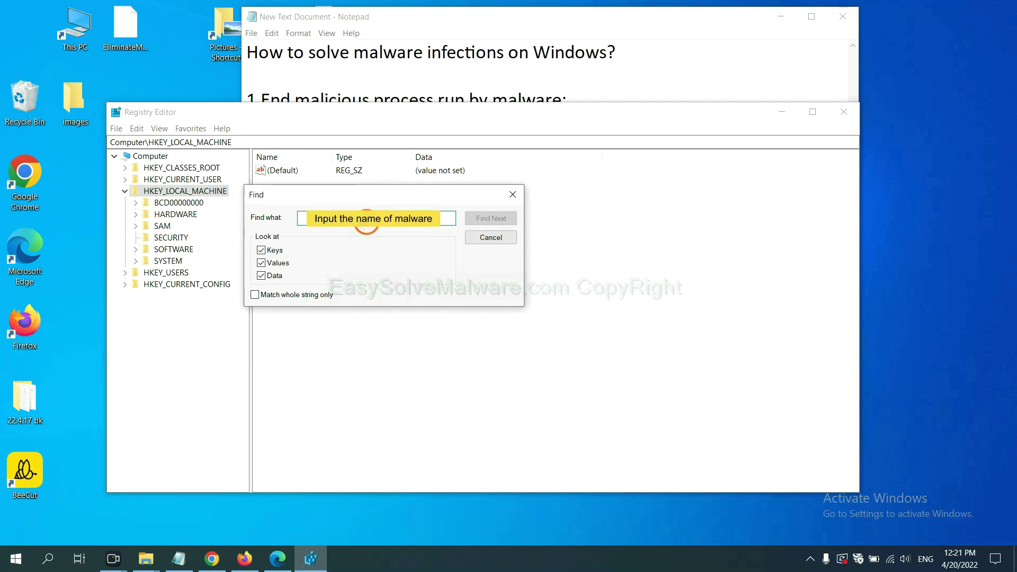
{"action": "type", "text": "be"}
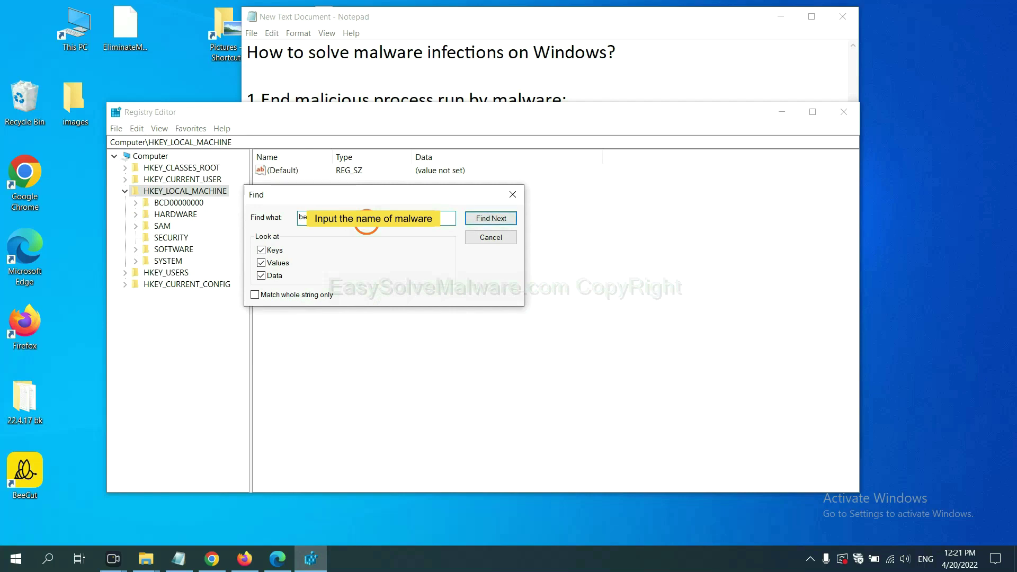
{"action": "left_click", "coordinate": [490, 219]}
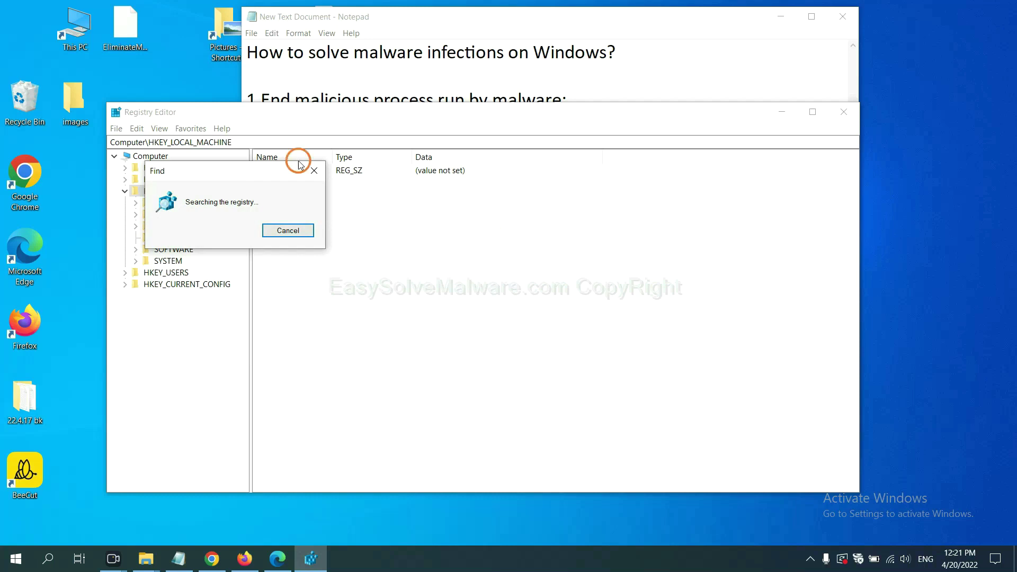
- Inspect FEATURE_BROWSER_EMULATION's BeeCut.exe and other values, and show the key's context options
{"action": "left_click_drag", "start_coordinate": [250, 165], "coordinate": [406, 166]}
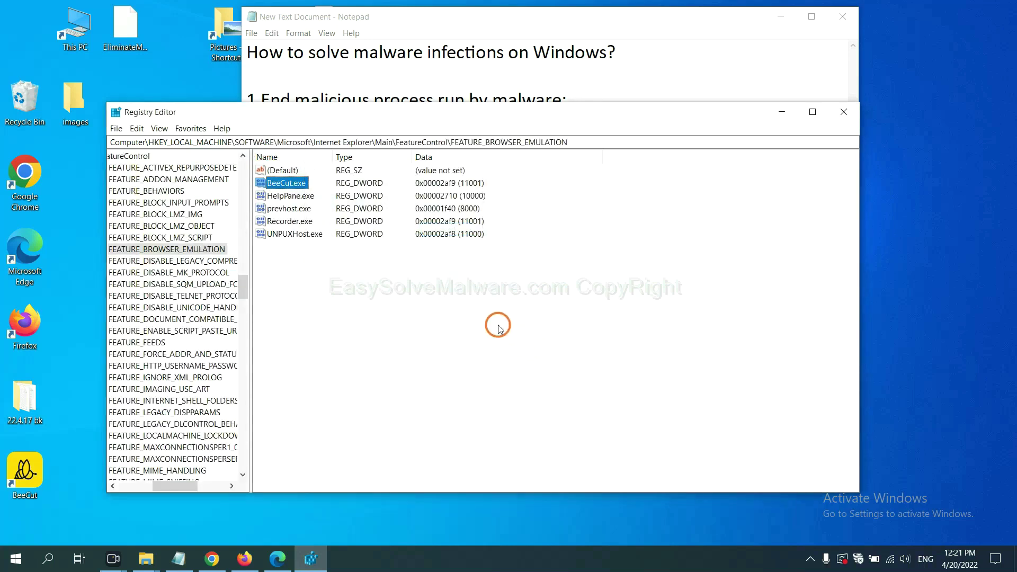
{"action": "left_click_drag", "start_coordinate": [173, 487], "coordinate": [164, 483]}
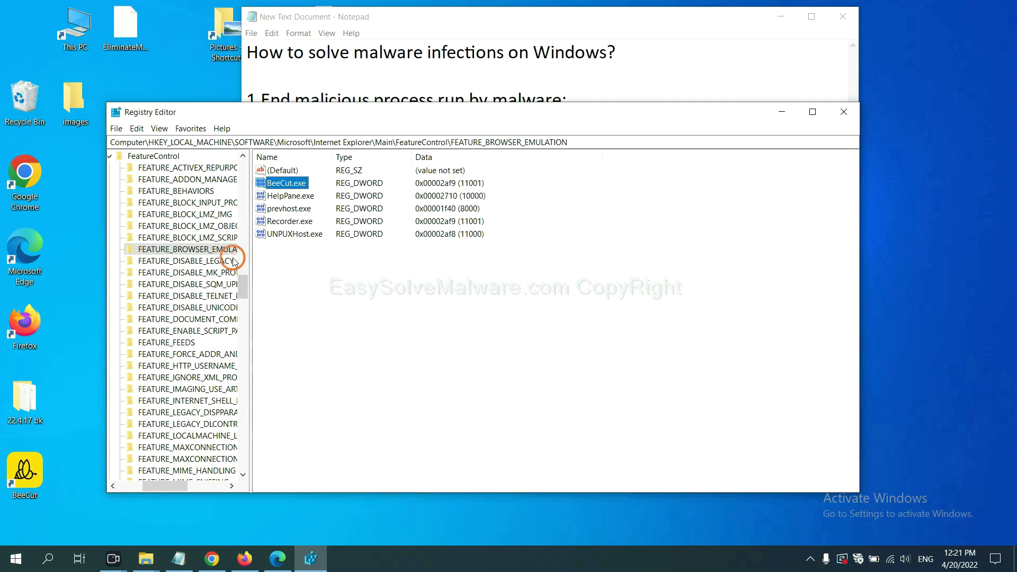
{"action": "right_click", "coordinate": [207, 249]}
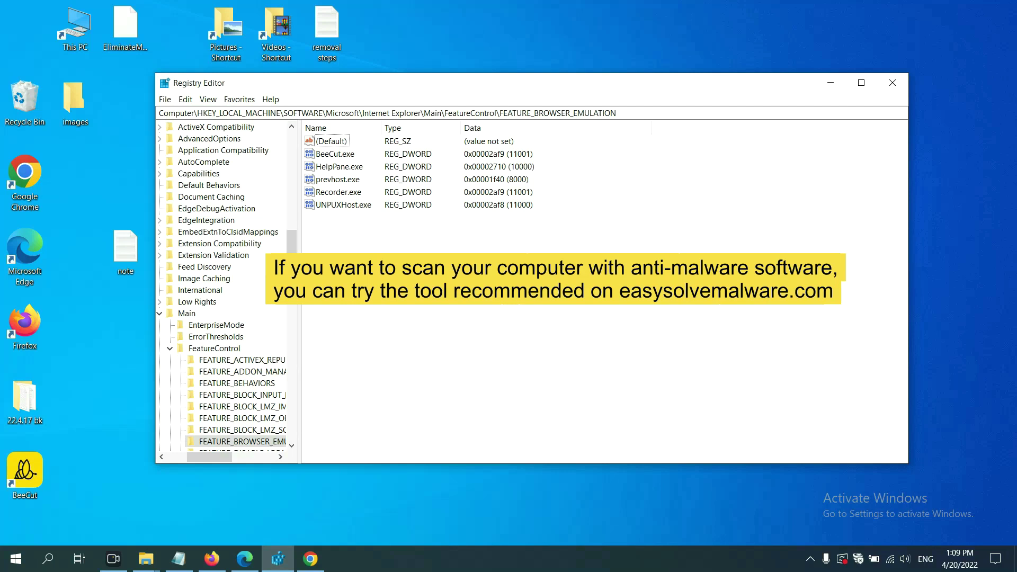
- Bring up Chrome showing the easysolvemalware.com guide's Section A removal steps
{"action": "left_click", "coordinate": [312, 559]}
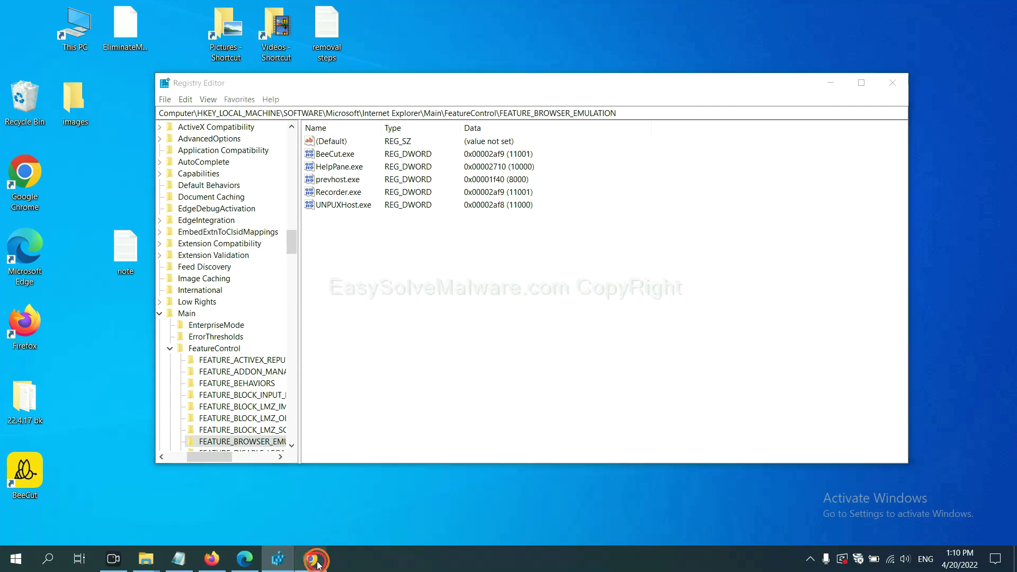
{"action": "scroll", "coordinate": [739, 357], "scroll_direction": "down", "scroll_amount": 1}
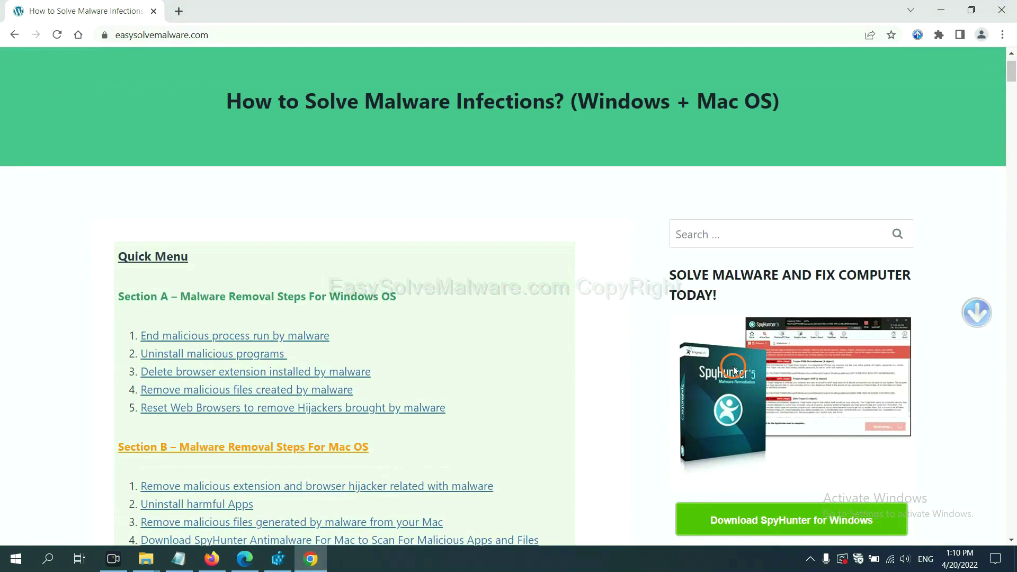
{"action": "scroll", "coordinate": [731, 350], "scroll_direction": "up", "scroll_amount": 1}
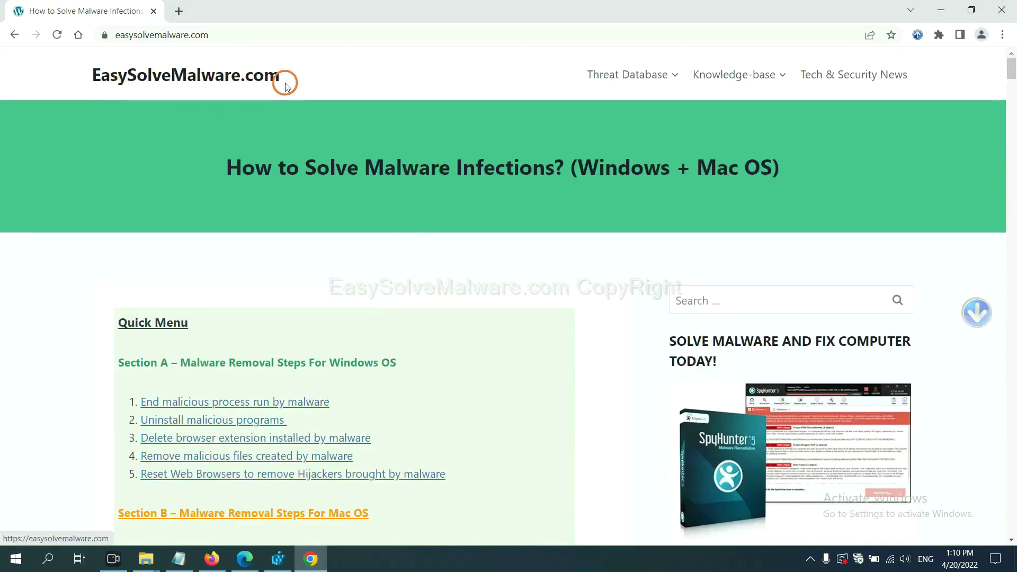
{"action": "scroll", "coordinate": [730, 205], "scroll_direction": "down", "scroll_amount": 3}
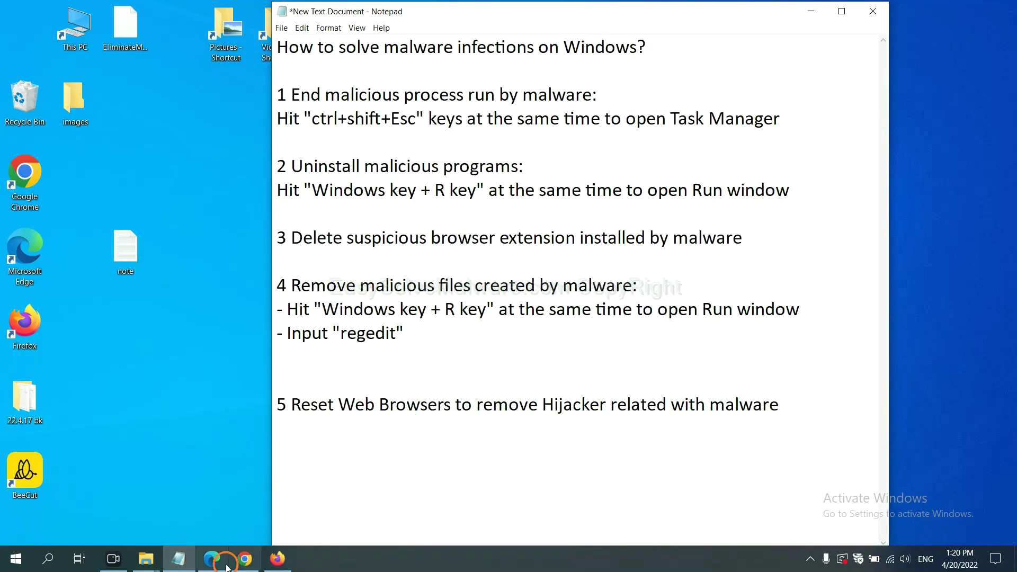
- Bring up Chrome's 'Restore settings to their original defaults' confirmation from Settings, then bring Firefox forward
{"action": "left_click", "coordinate": [245, 559]}
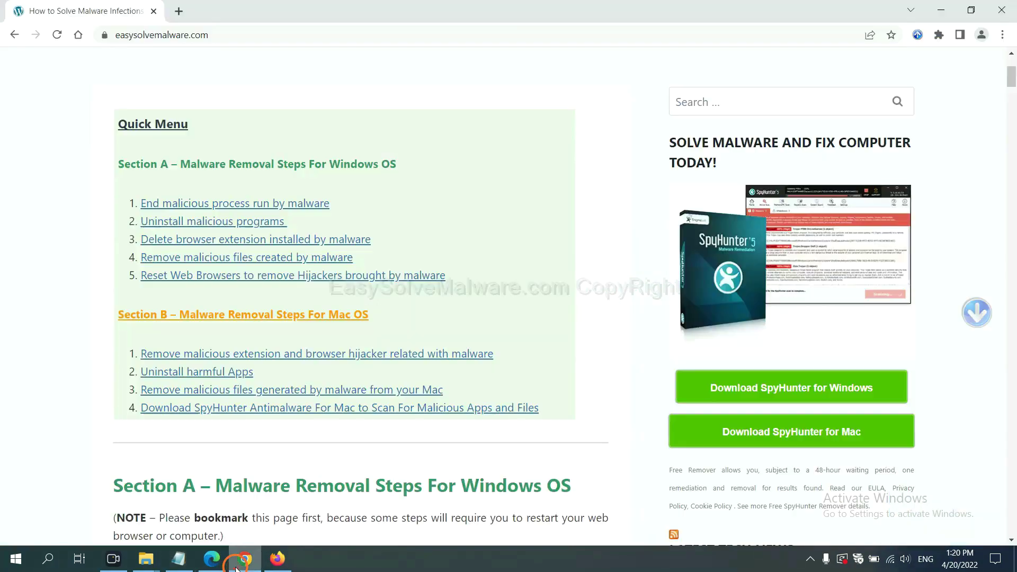
{"action": "left_click", "coordinate": [1003, 37]}
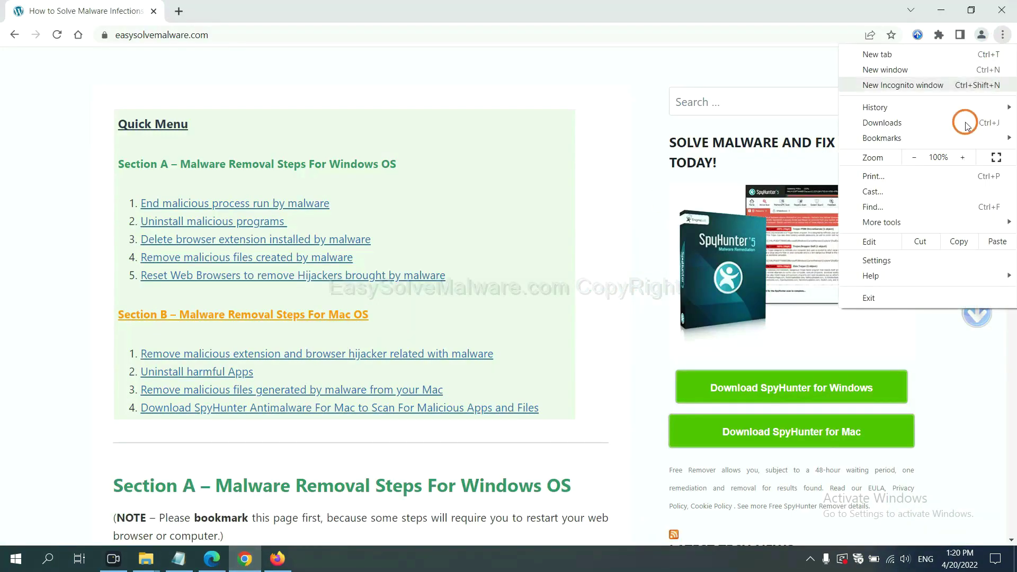
{"action": "left_click", "coordinate": [882, 259]}
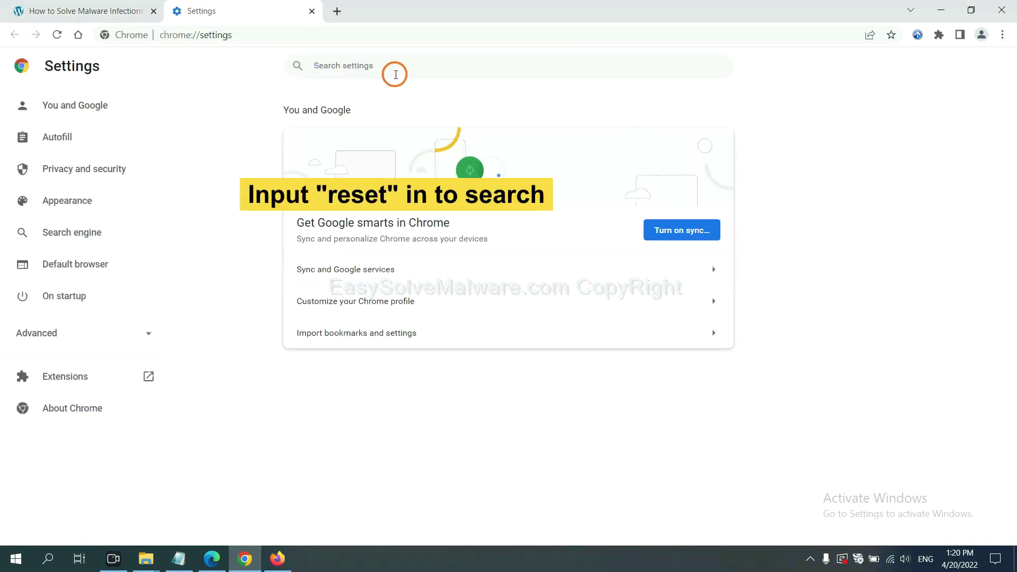
{"action": "type", "text": "reset"}
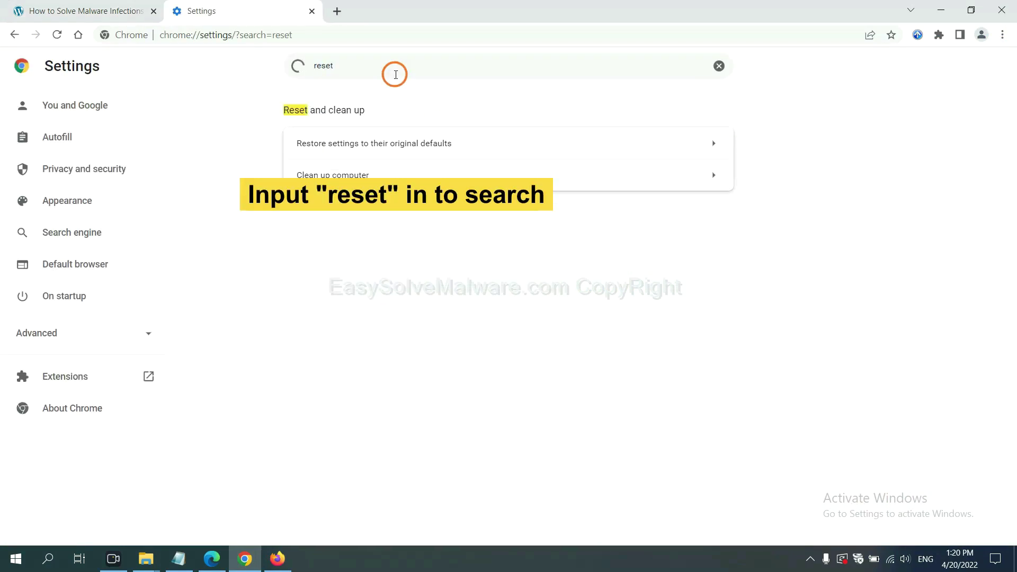
{"action": "left_click", "coordinate": [437, 141]}
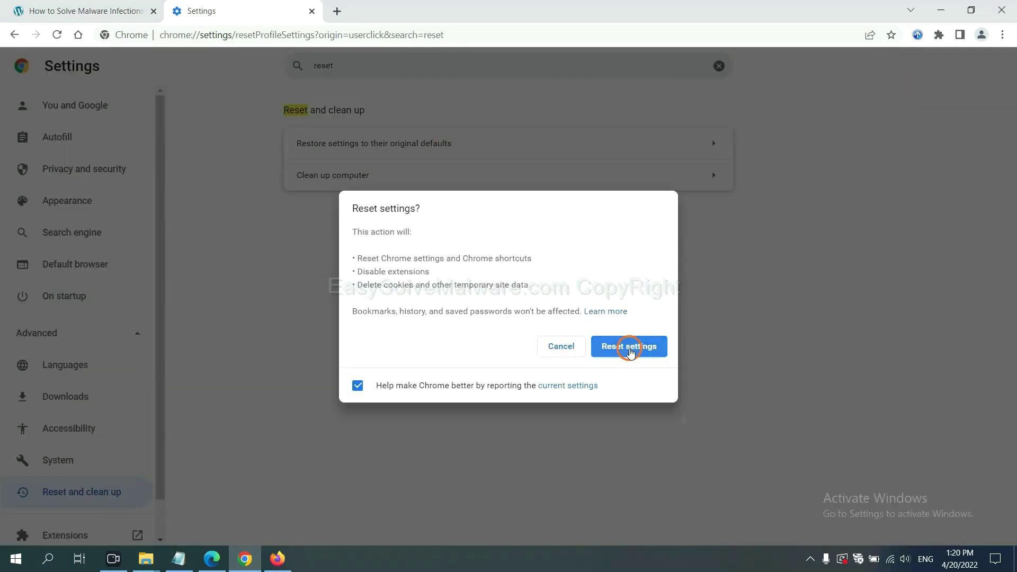
{"action": "left_click", "coordinate": [282, 557]}
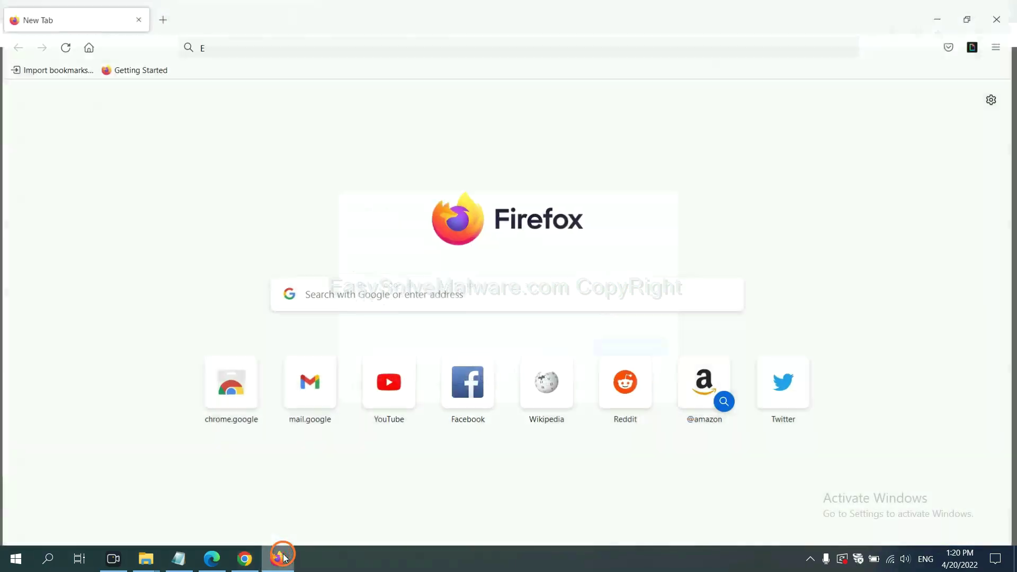
- Bring up the Refresh Firefox confirmation from Troubleshooting Information, then bring Edge forward
{"action": "left_click", "coordinate": [1001, 44]}
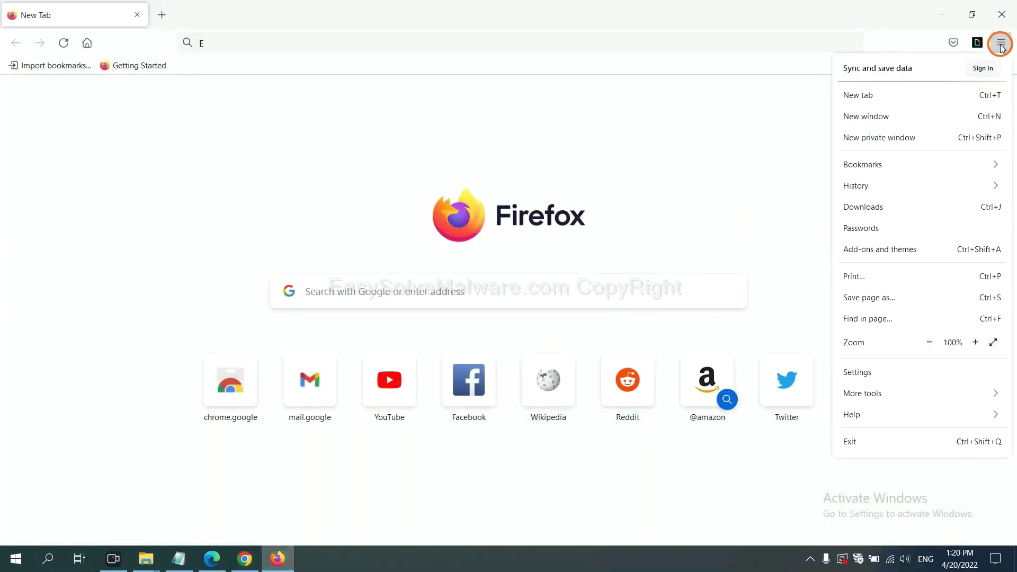
{"action": "left_click", "coordinate": [874, 413]}
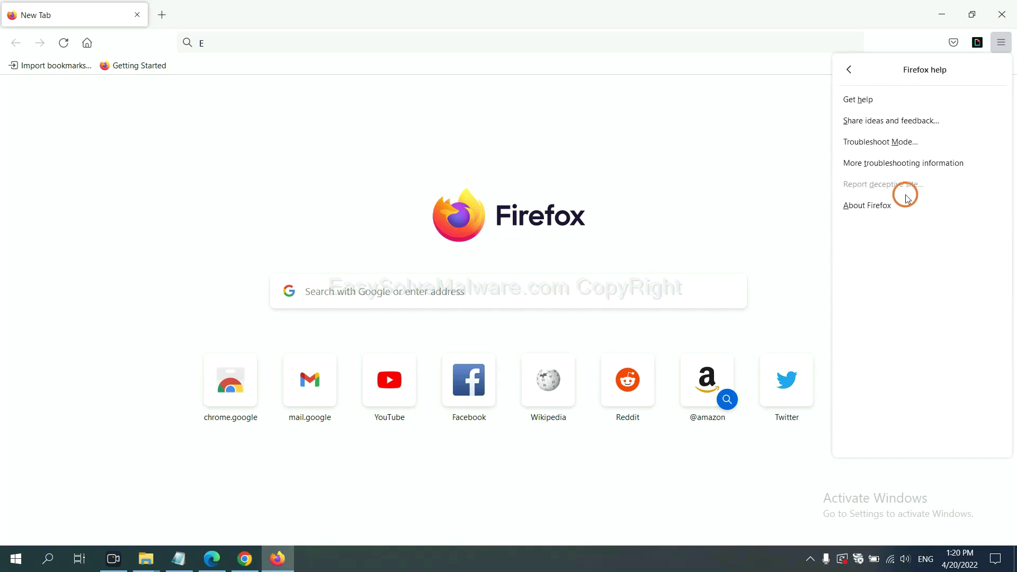
{"action": "left_click", "coordinate": [894, 163]}
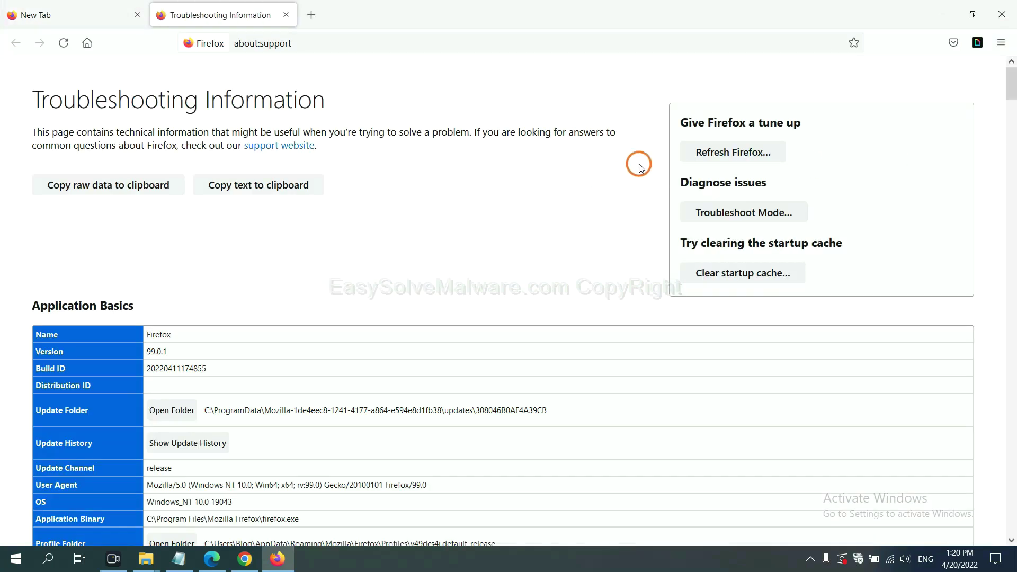
{"action": "left_click", "coordinate": [715, 154]}
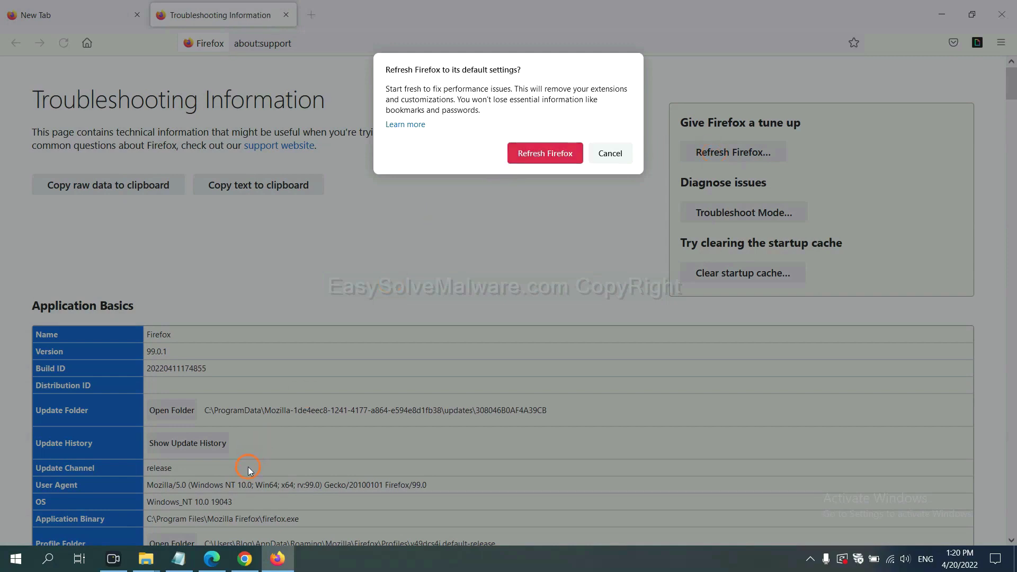
{"action": "left_click", "coordinate": [211, 559]}
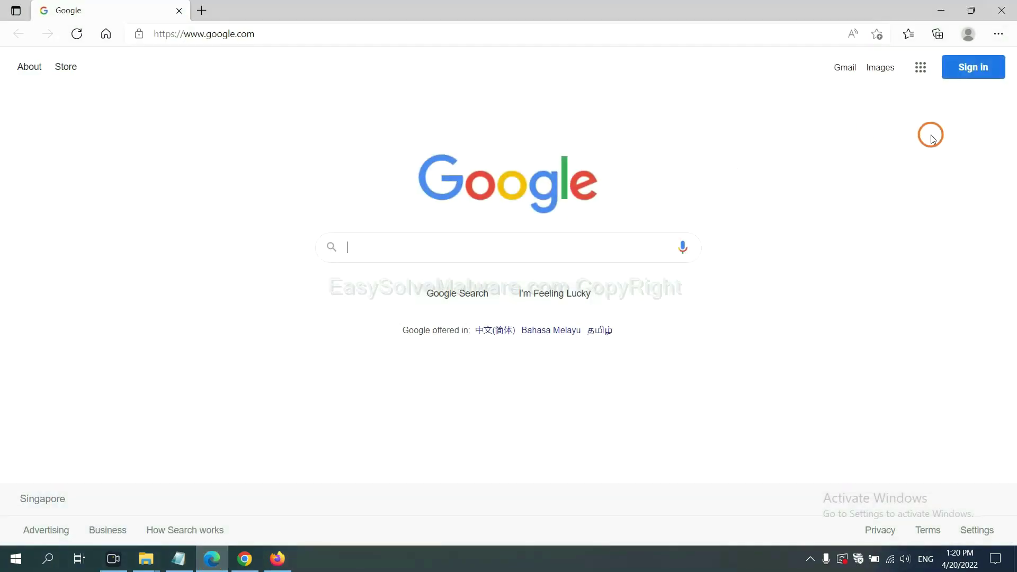
- Search Edge settings for 'reset' and bring up the 'Restore settings to their default values' prompt
{"action": "left_click", "coordinate": [998, 34]}
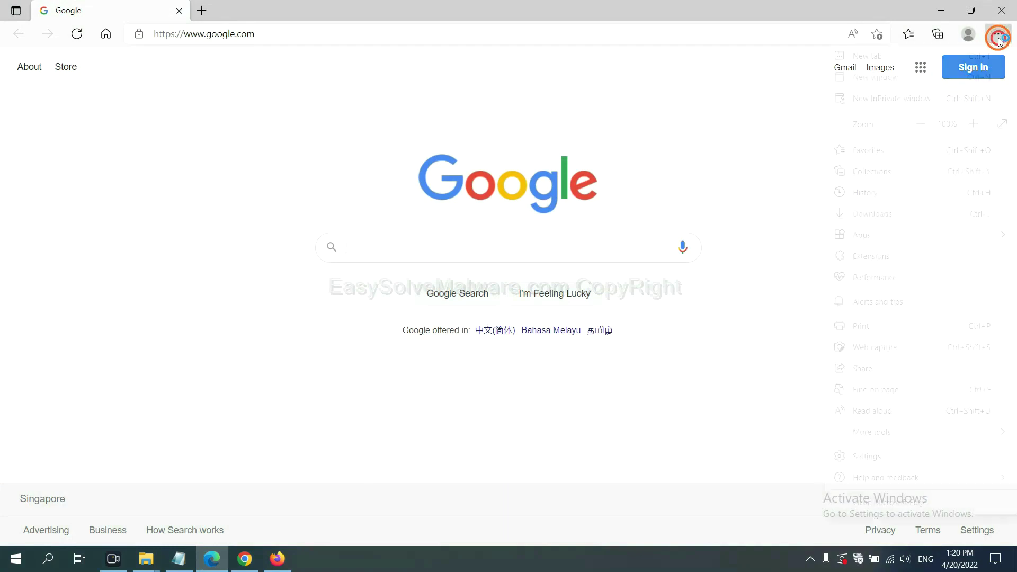
{"action": "left_click", "coordinate": [869, 456]}
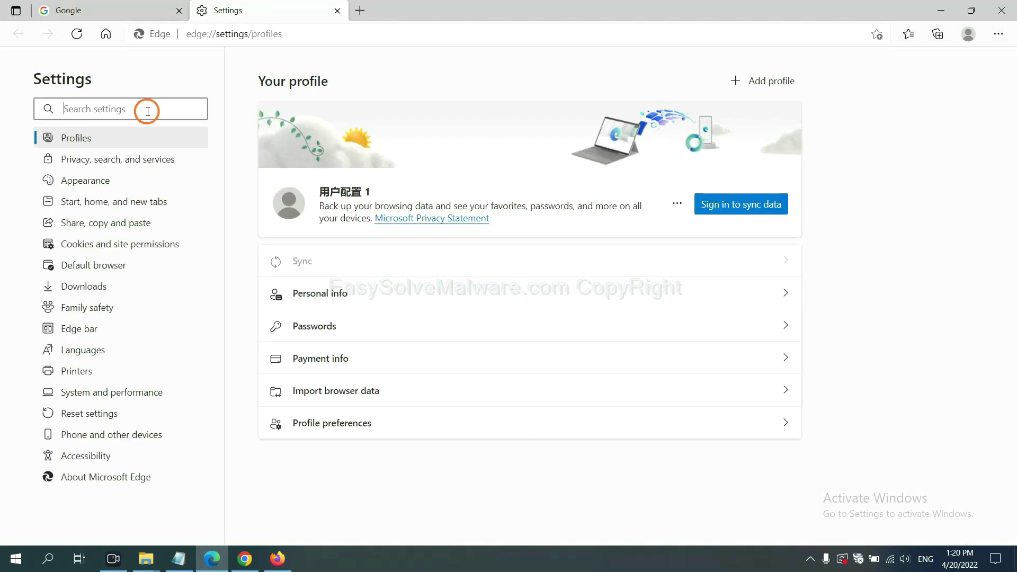
{"action": "type", "text": "re"}
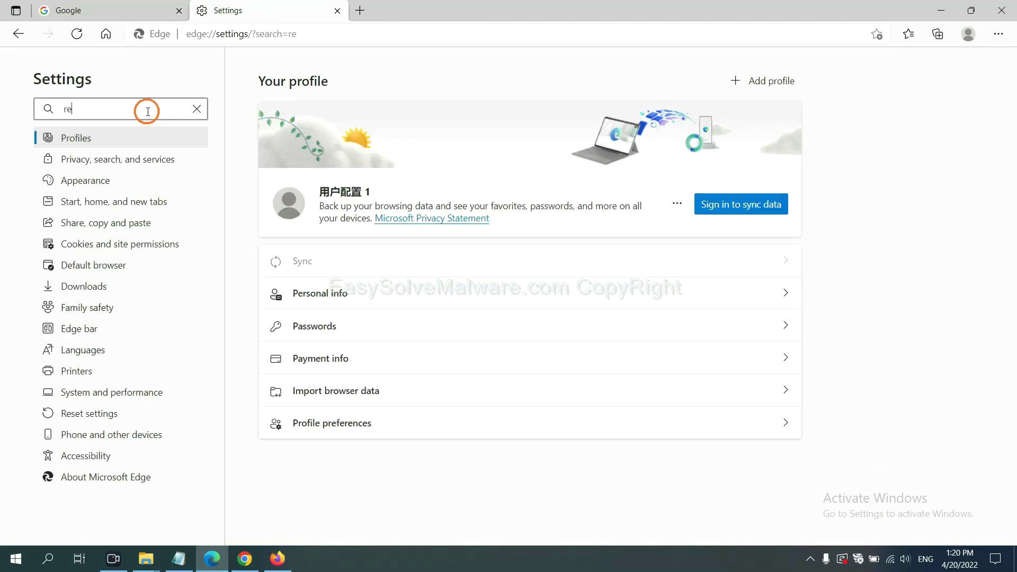
{"action": "type", "text": "set"}
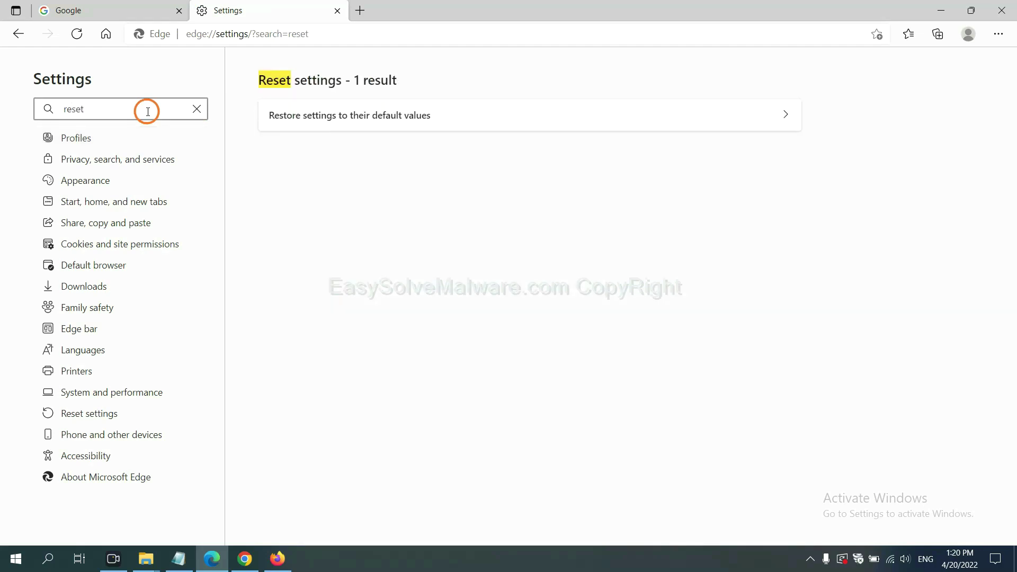
{"action": "left_click", "coordinate": [357, 113]}
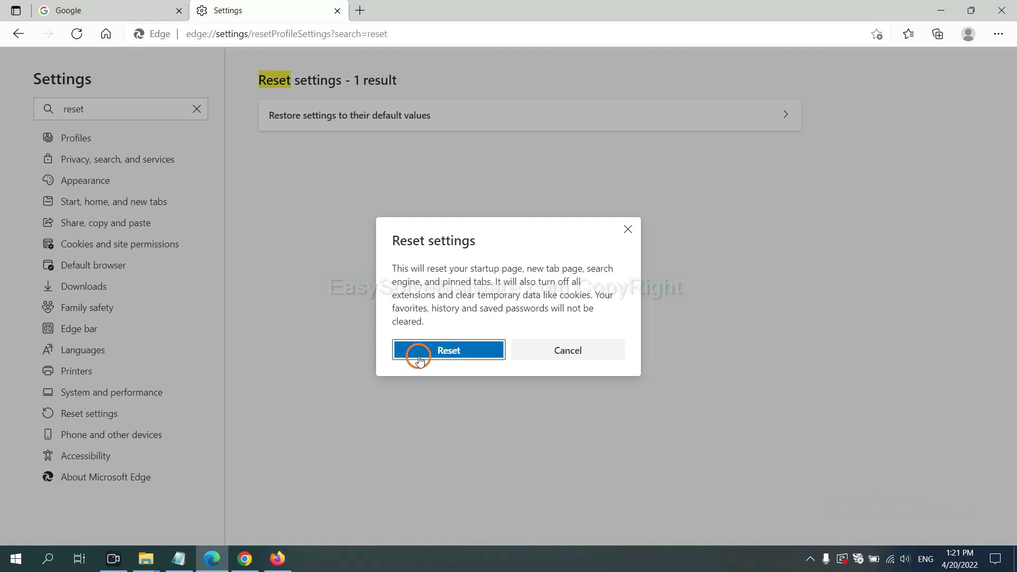